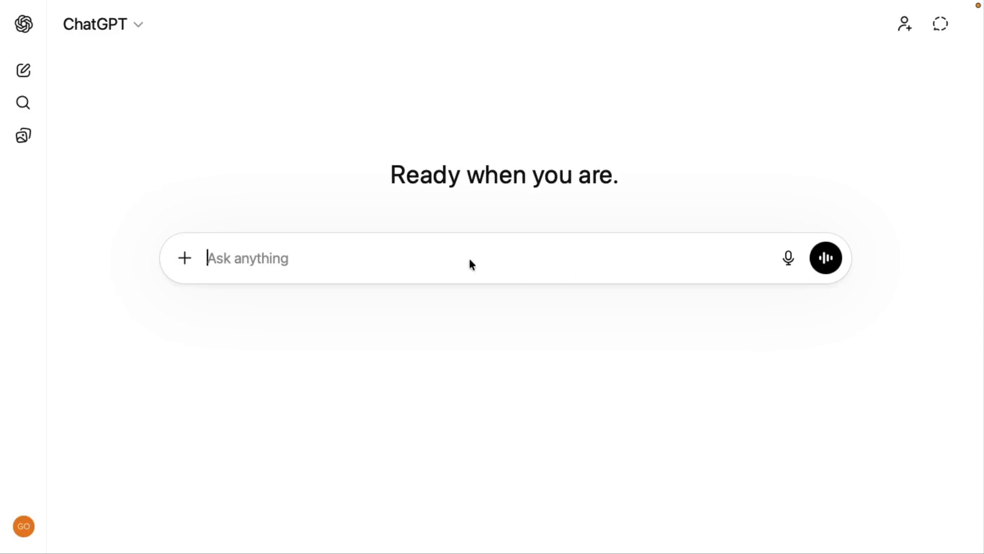
Ask "How do we transform data from the format our clients give us to a common data model that we can use in data analytics?"
{"action": "type", "text": "How do we transform data from the format our clients give us to a common data model that we can use in data analytics?"}
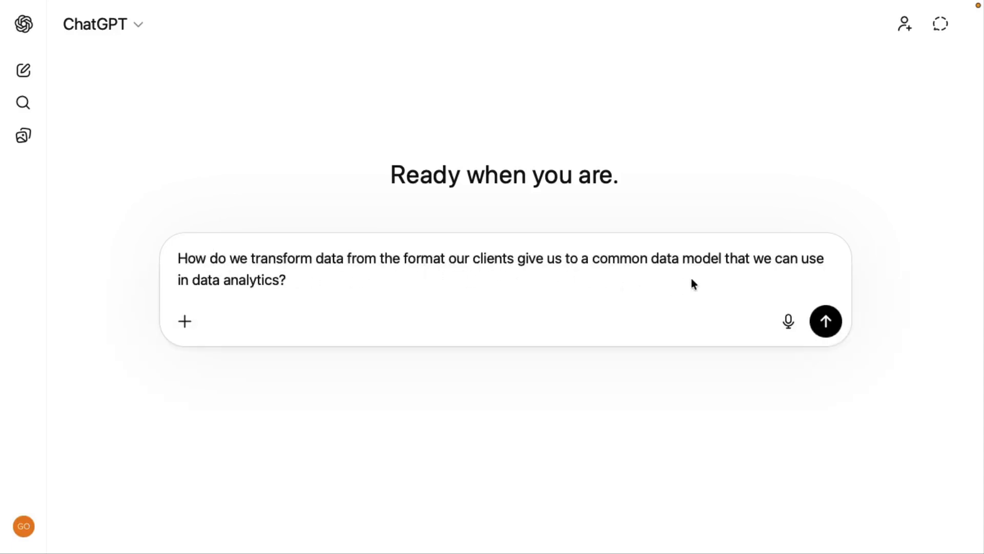
{"action": "left_click", "coordinate": [825, 322]}
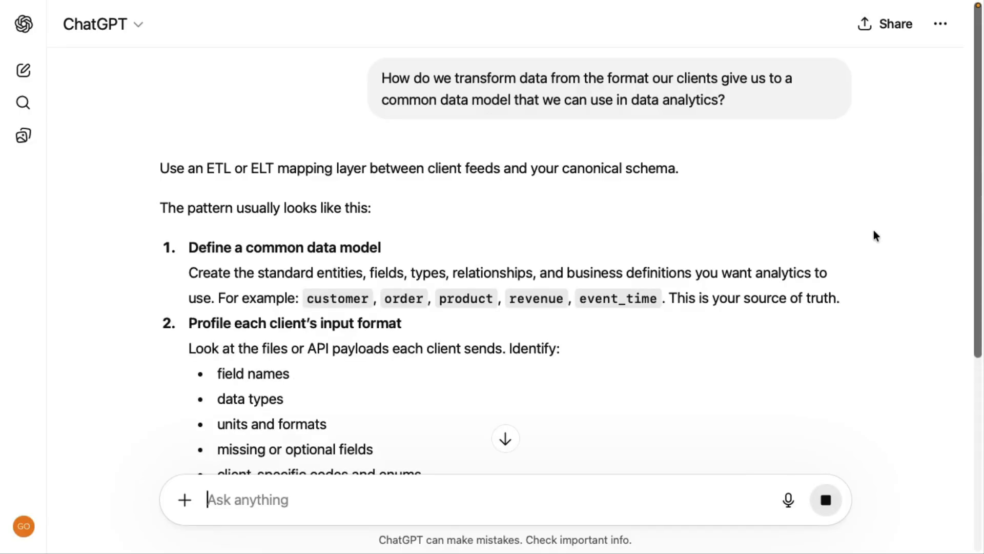
Read through the answer on transforming client data, from defining the common data model to the example field transformations and key idea
{"action": "scroll", "coordinate": [826, 154], "scroll_direction": "down", "scroll_amount": 2}
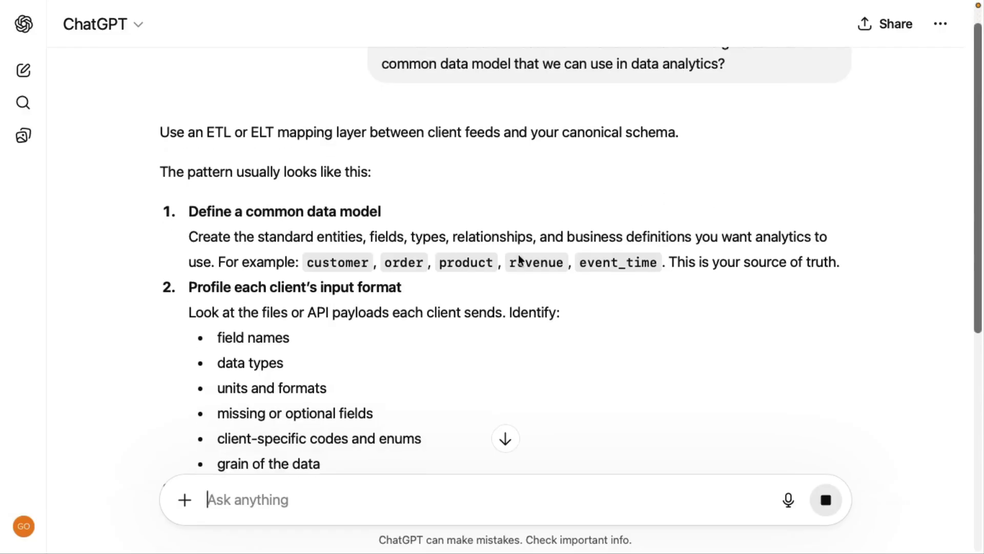
{"action": "scroll", "coordinate": [231, 286], "scroll_direction": "down", "scroll_amount": 2}
{"action": "scroll", "coordinate": [426, 325], "scroll_direction": "down", "scroll_amount": 3}
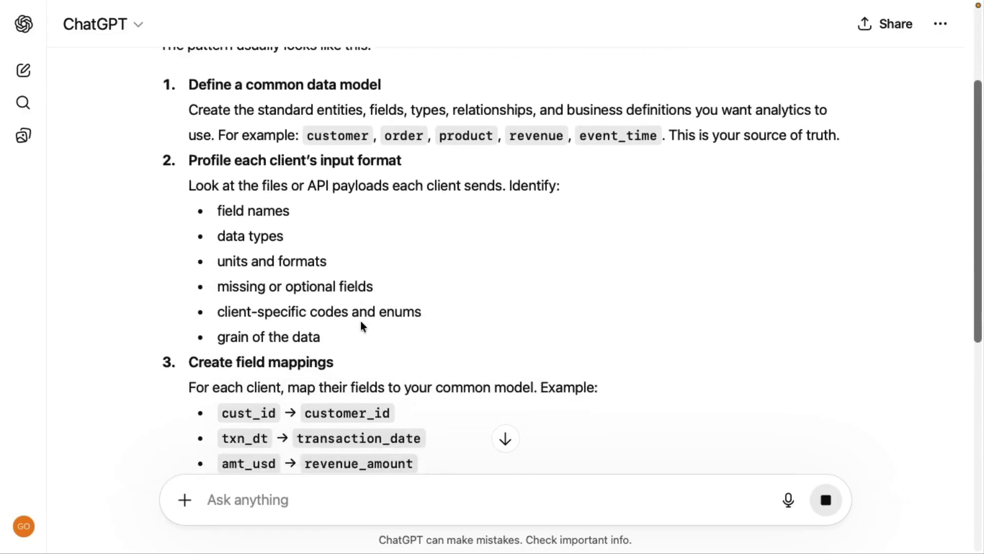
{"action": "scroll", "coordinate": [381, 325], "scroll_direction": "down", "scroll_amount": 3}
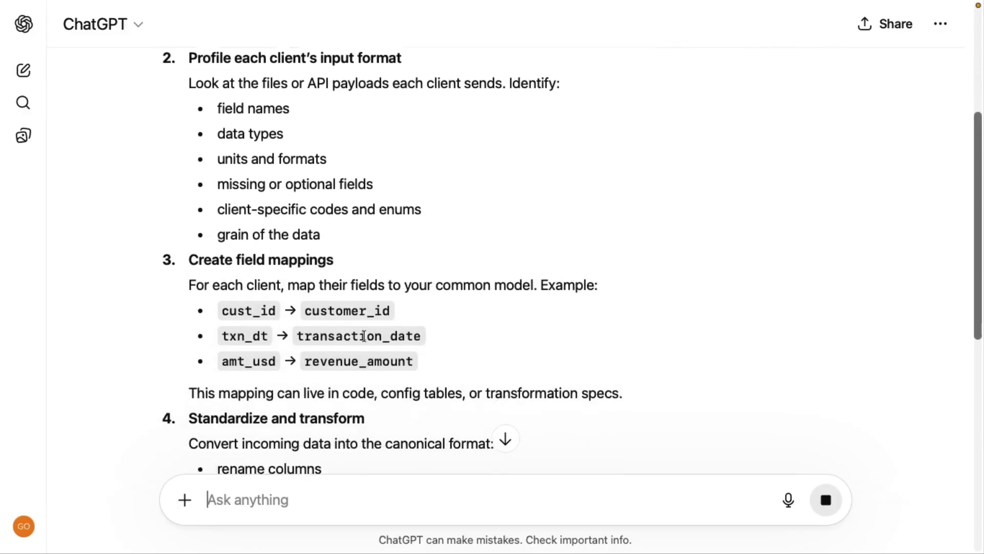
{"action": "scroll", "coordinate": [450, 325], "scroll_direction": "down", "scroll_amount": 8}
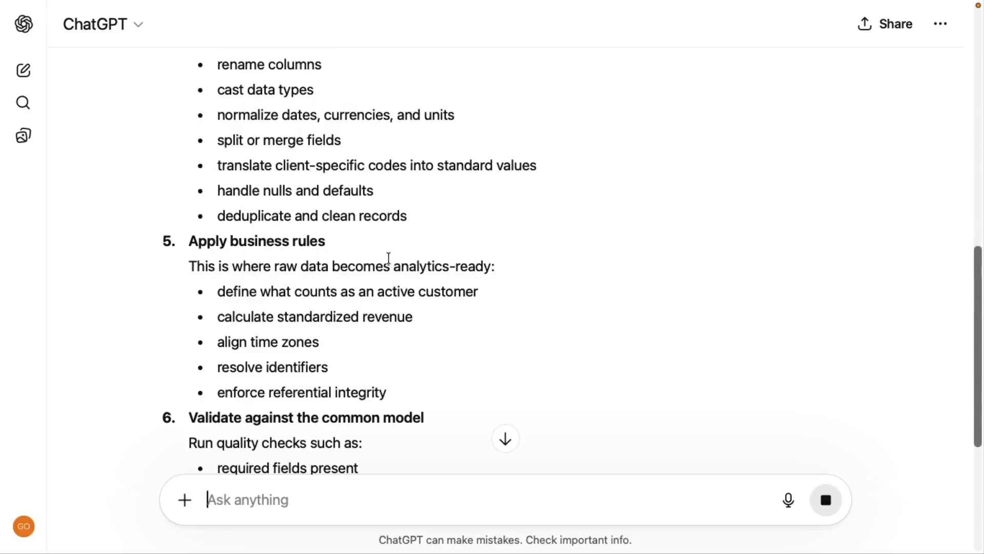
{"action": "scroll", "coordinate": [391, 259], "scroll_direction": "down", "scroll_amount": 6}
{"action": "scroll", "coordinate": [392, 271], "scroll_direction": "down", "scroll_amount": 1}
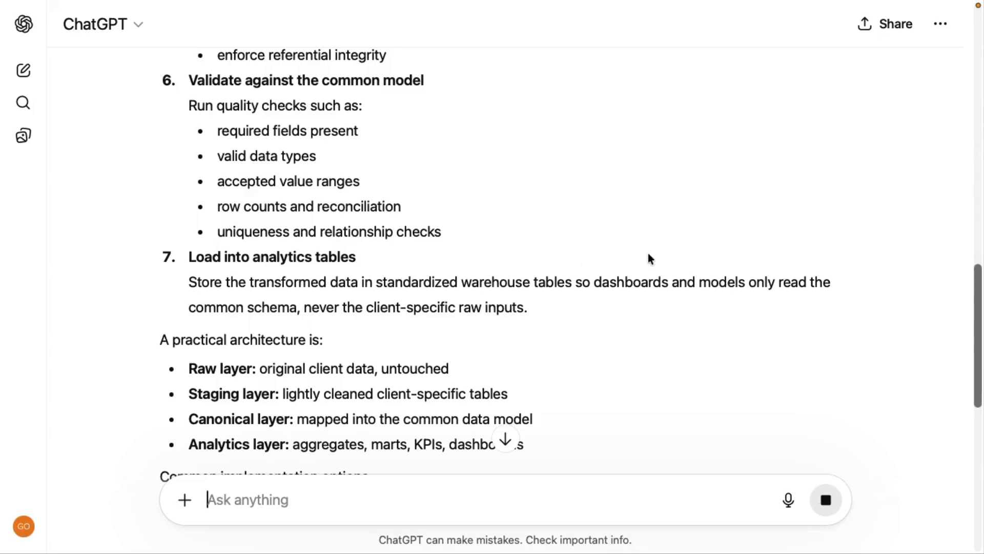
{"action": "scroll", "coordinate": [651, 256], "scroll_direction": "down", "scroll_amount": 10}
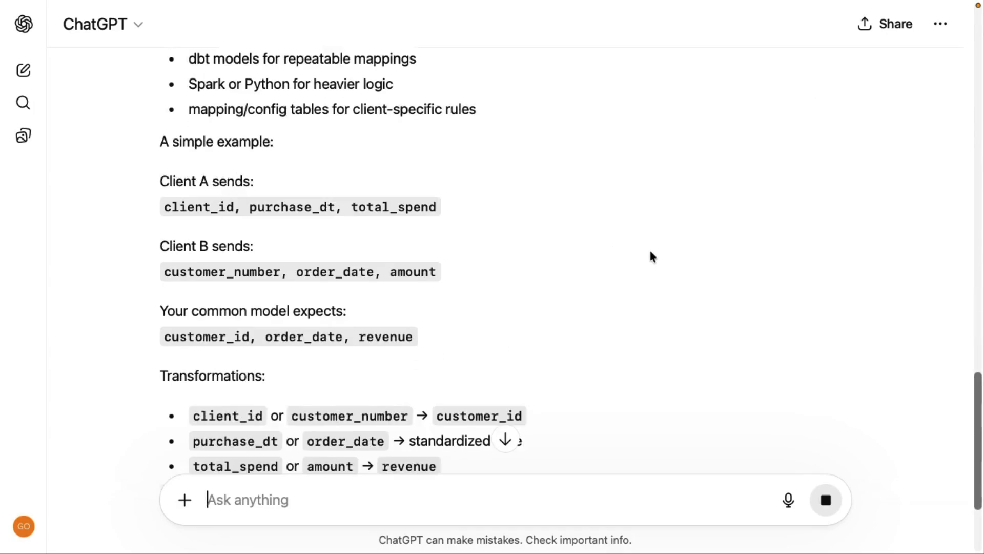
{"action": "scroll", "coordinate": [651, 256], "scroll_direction": "down", "scroll_amount": 4}
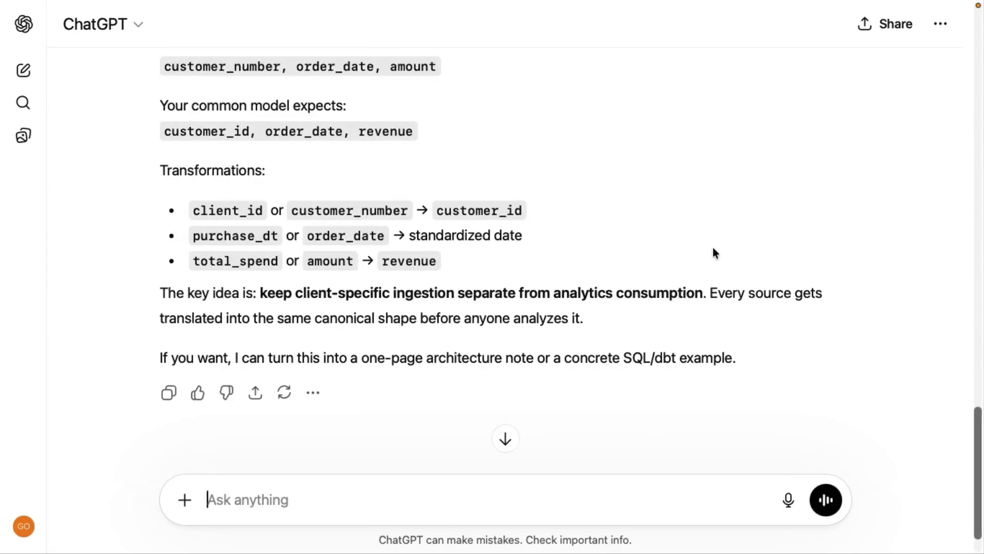
{"action": "scroll", "coordinate": [527, 261], "scroll_direction": "up", "scroll_amount": 5}
{"action": "scroll", "coordinate": [527, 260], "scroll_direction": "down", "scroll_amount": 6}
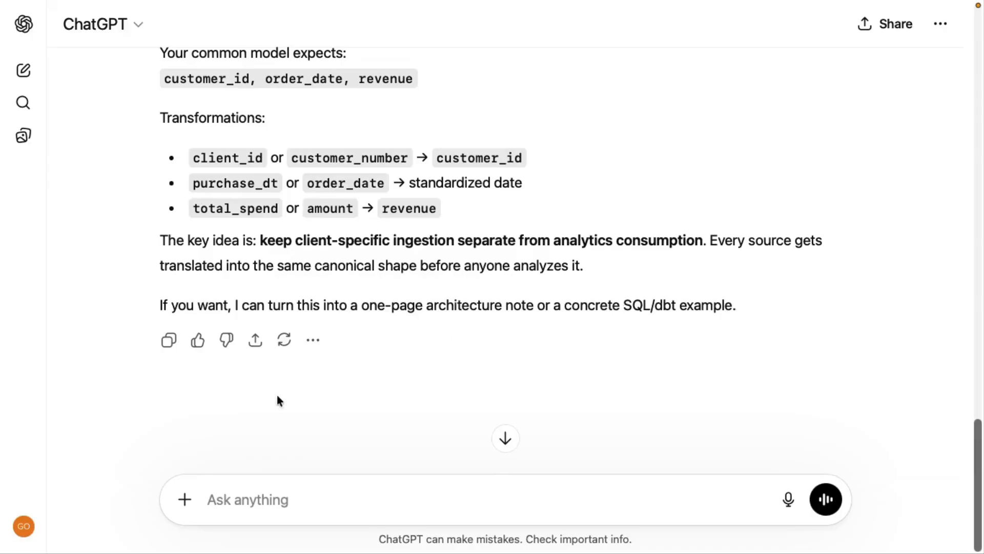
Submit with web search enabled: "Review the AICPA's Audit Data Standards for the Procure-to-Pay ledger. Give an overview of the Purchase_Order table."
{"action": "type", "text": "Review the AICPA's Audit Data Standards for the Procure-to-Pay ledger. Give an overview of the Purchase_Order table."}
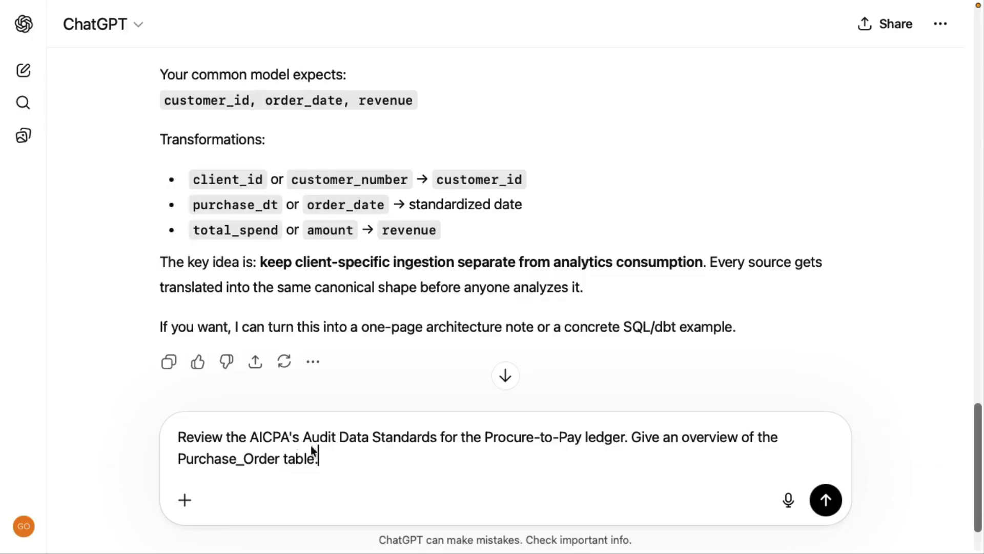
{"action": "left_click", "coordinate": [184, 503]}
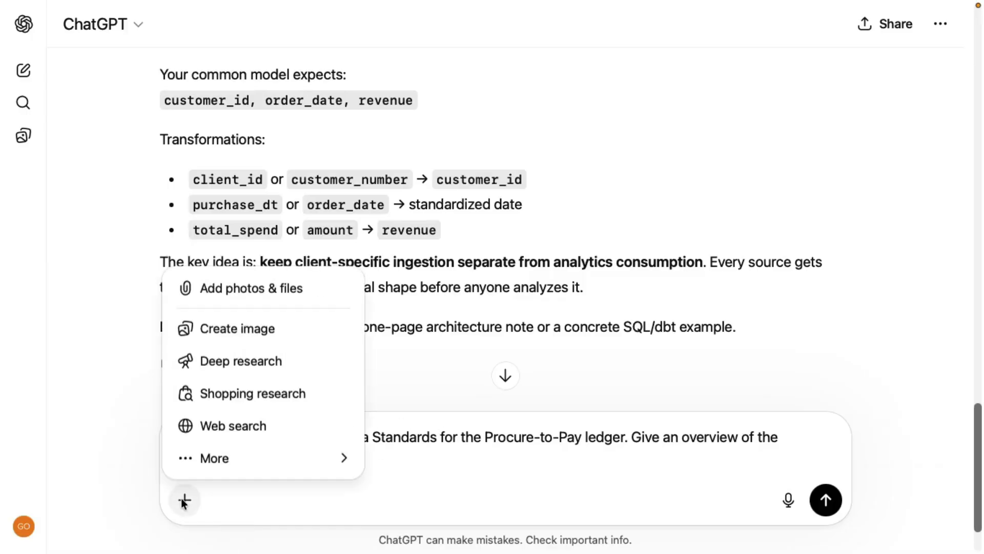
{"action": "left_click", "coordinate": [242, 426]}
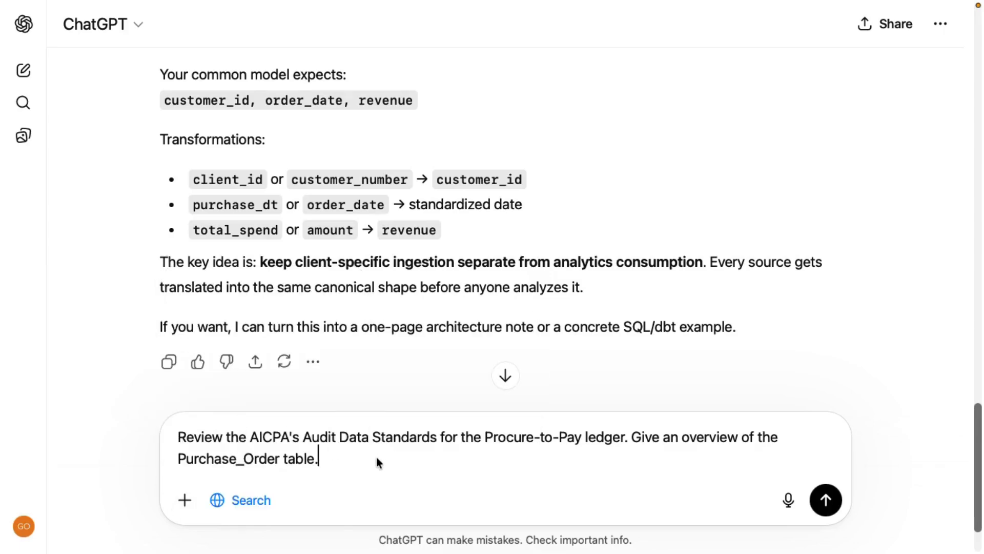
{"action": "left_click", "coordinate": [824, 504]}
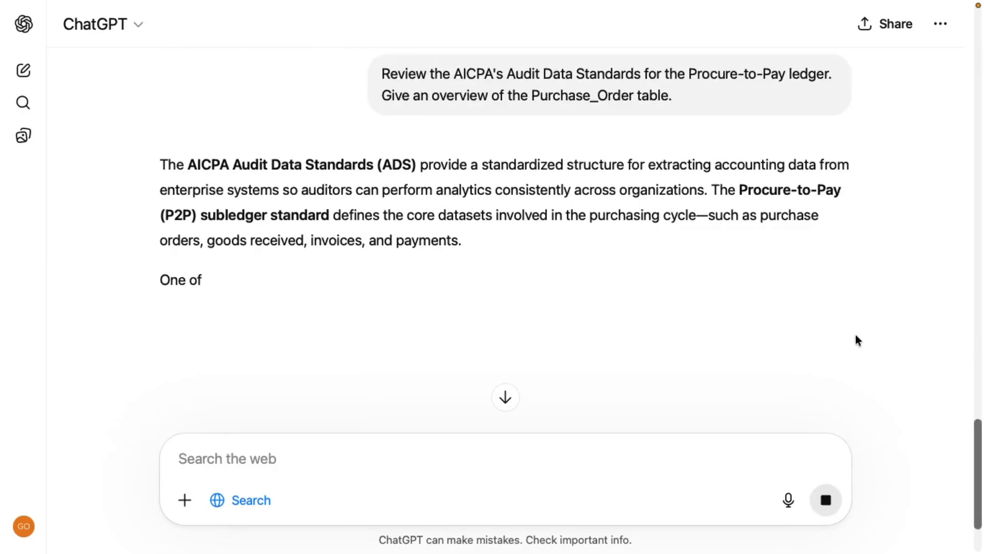
Read the Purchase_Order table overview, including its purpose, key fields, data model relationships and closing summary
{"action": "scroll", "coordinate": [706, 211], "scroll_direction": "down", "scroll_amount": 3}
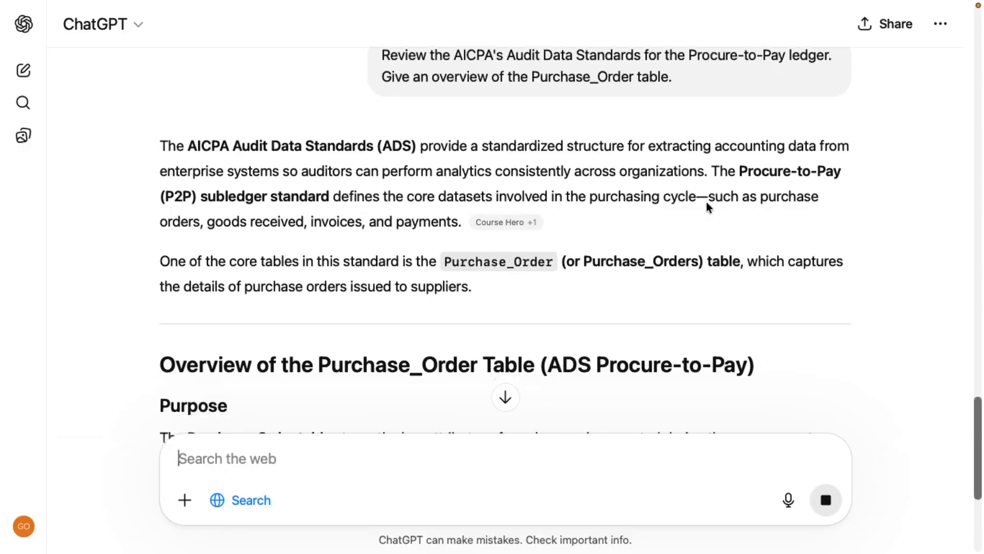
{"action": "scroll", "coordinate": [705, 208], "scroll_direction": "down", "scroll_amount": 8}
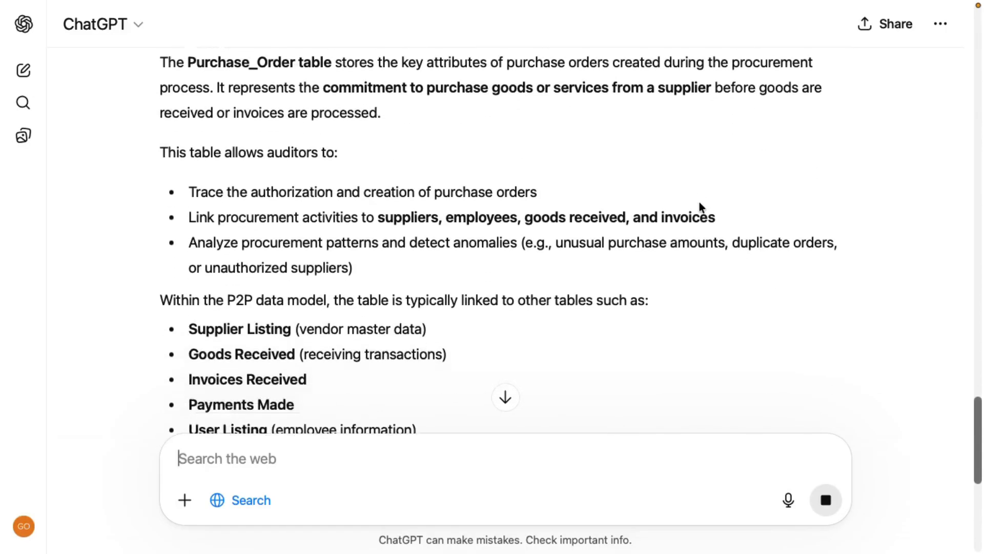
{"action": "scroll", "coordinate": [697, 207], "scroll_direction": "down", "scroll_amount": 2}
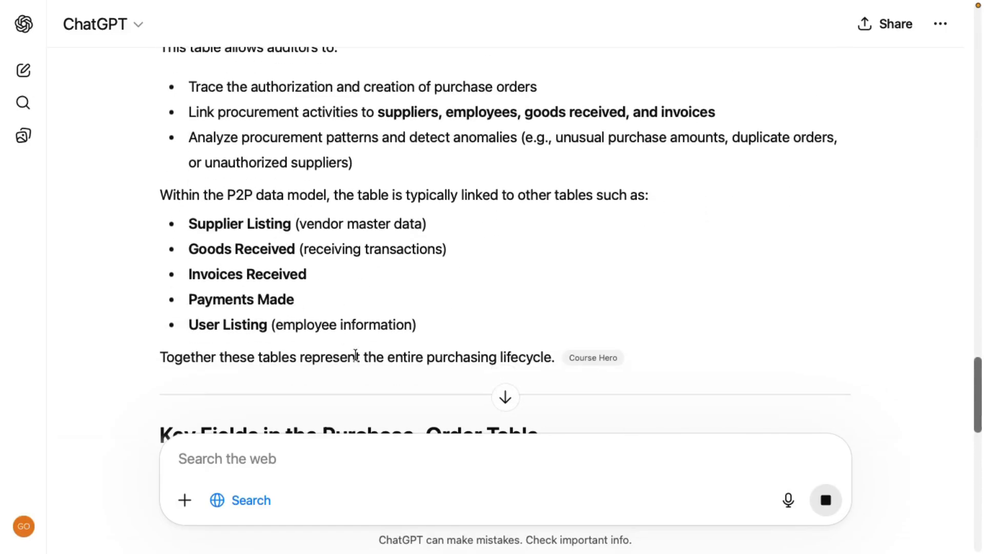
{"action": "scroll", "coordinate": [382, 304], "scroll_direction": "down", "scroll_amount": 2}
{"action": "scroll", "coordinate": [390, 299], "scroll_direction": "down", "scroll_amount": 6}
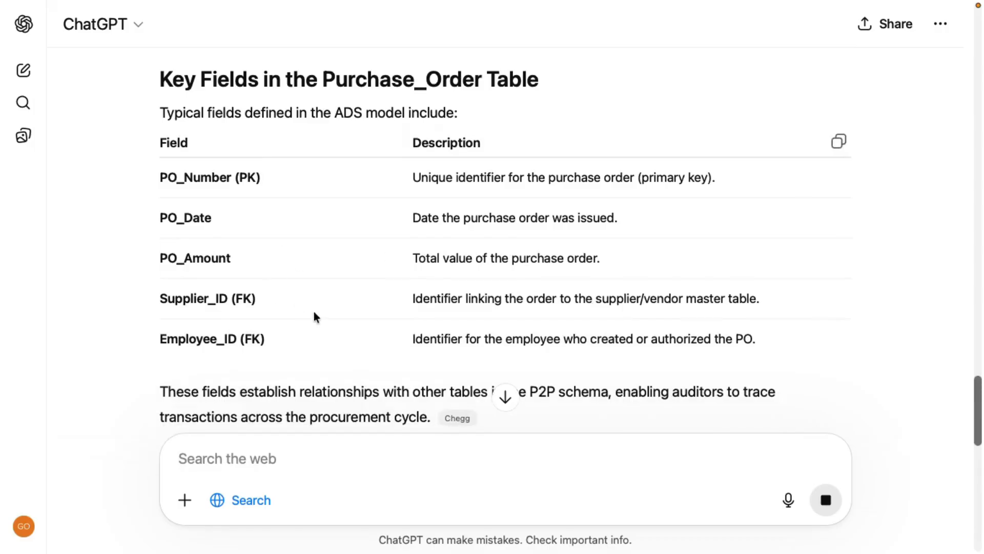
{"action": "scroll", "coordinate": [320, 319], "scroll_direction": "down", "scroll_amount": 1}
{"action": "scroll", "coordinate": [326, 320], "scroll_direction": "down", "scroll_amount": 8}
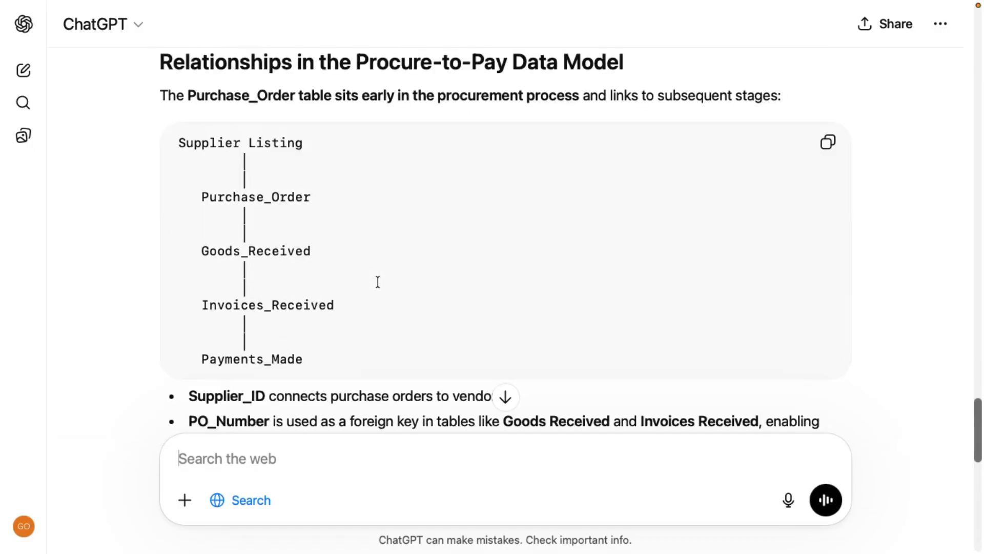
{"action": "scroll", "coordinate": [377, 281], "scroll_direction": "down", "scroll_amount": 12}
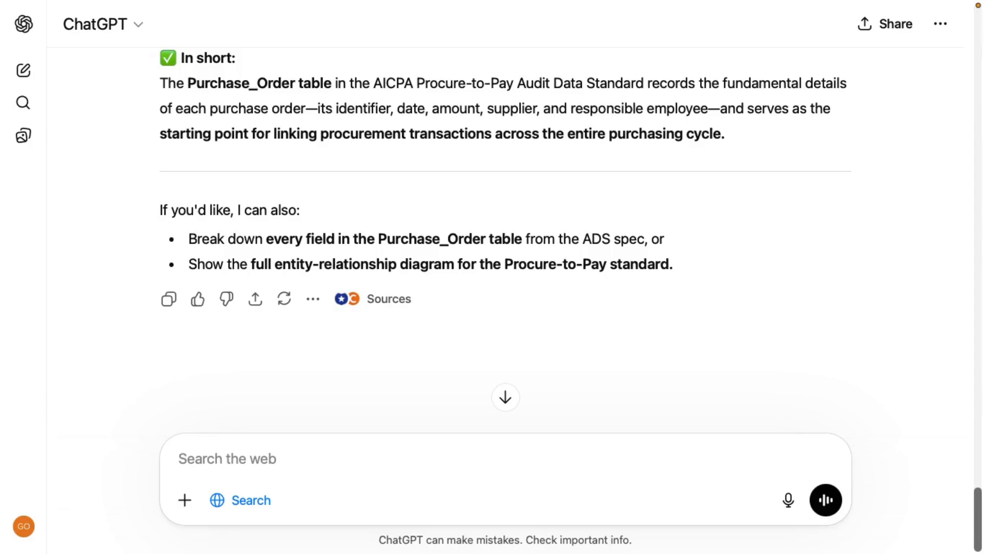
Attach DAA_Lab_5-1_GenAI_Data.csv with the prompt "Briefly describe the structure of this data." and read the answer through to its summary
{"action": "left_click_drag", "start_coordinate": [922, 330], "coordinate": [321, 449]}
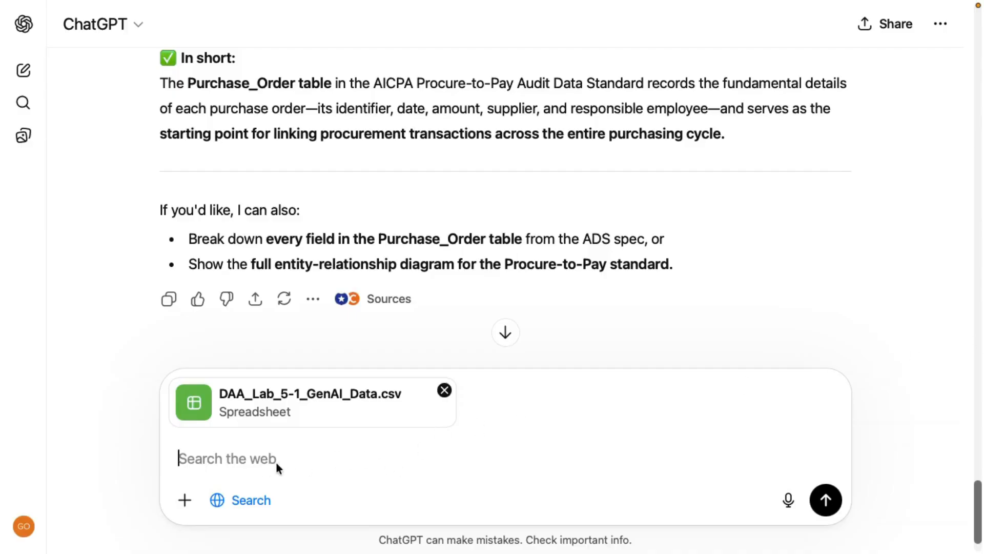
{"action": "type", "text": "Briefly describe the structure of this data."}
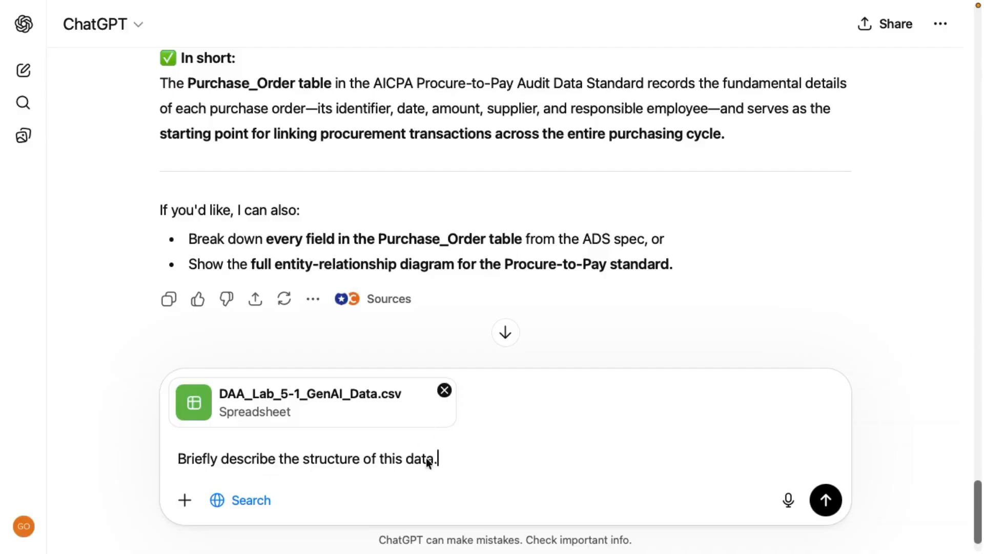
{"action": "left_click", "coordinate": [826, 500]}
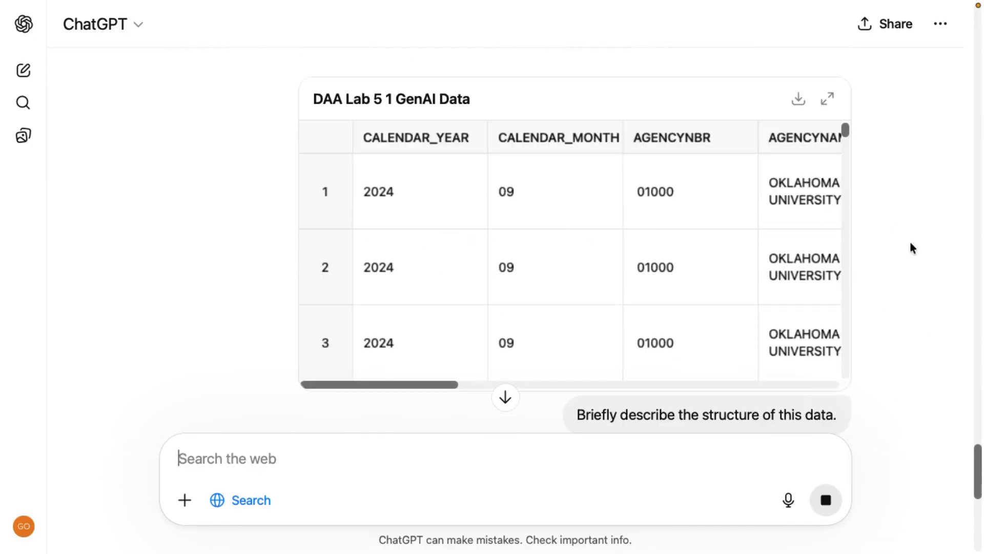
{"action": "scroll", "coordinate": [906, 320], "scroll_direction": "down", "scroll_amount": 1}
{"action": "scroll", "coordinate": [487, 234], "scroll_direction": "down", "scroll_amount": 1}
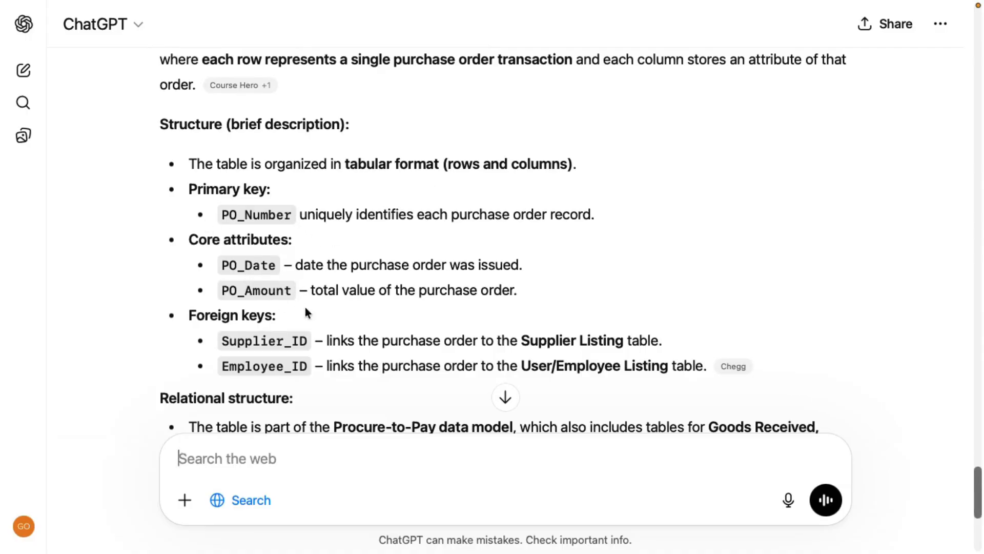
{"action": "scroll", "coordinate": [350, 284], "scroll_direction": "down", "scroll_amount": 2}
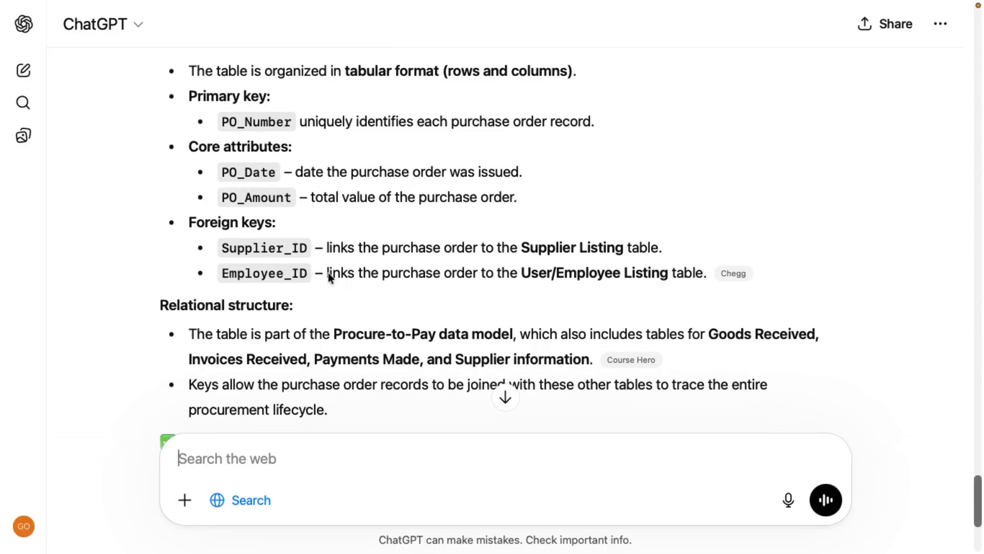
{"action": "scroll", "coordinate": [379, 277], "scroll_direction": "down", "scroll_amount": 5}
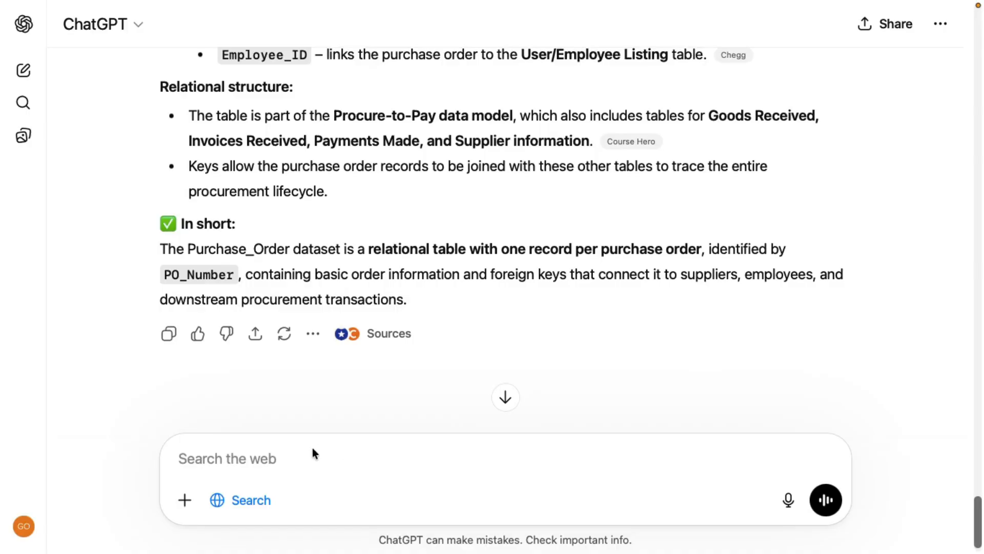
Ask to visualize mapping this data to AICPA's Audit Data Standard Procure-to-Pay format with attributes Business_Unit_Code, Business_Unit_Description, Purchase_Order_Line_Product_Description, Purchase_Order_Amount_Local, Supplier_Account_Name, Purchase_Order_Date, Entered_Date, Supplier_Group, Purchase_Order_ID, Purchase_Order_Fiscal_Year, Entered_By, Purchase_Order_Local_Currency
{"action": "left_click", "coordinate": [250, 463]}
{"action": "type", "text": "Visualize mapping this data to a common data model based on the AICPA's Audit Data Standard format for Procure-to-Pay transactions with the following attributes: Business_Unit_Code, Business_Unit_Description, Purchase_Order_Line_Product_Description, Purchase_Order_Amount_Local, Supplier_Account_Name, Purchase_Order_Date, Entered_Date, Supplier_Group, Purchase_Order_ID, Purchase_Order_Fiscal_Year, Entered_By, Purchase_Order_Local_Currency"}
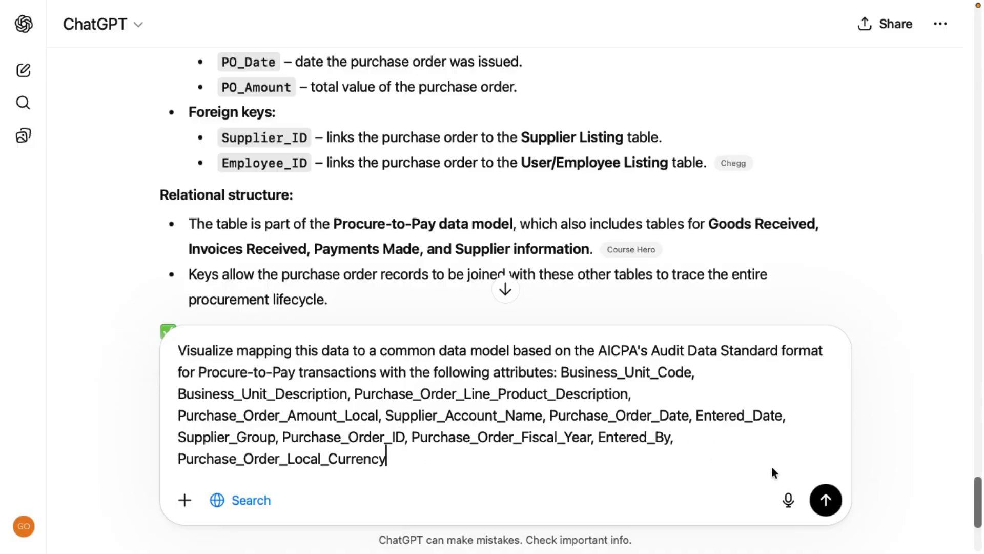
{"action": "left_click", "coordinate": [826, 500]}
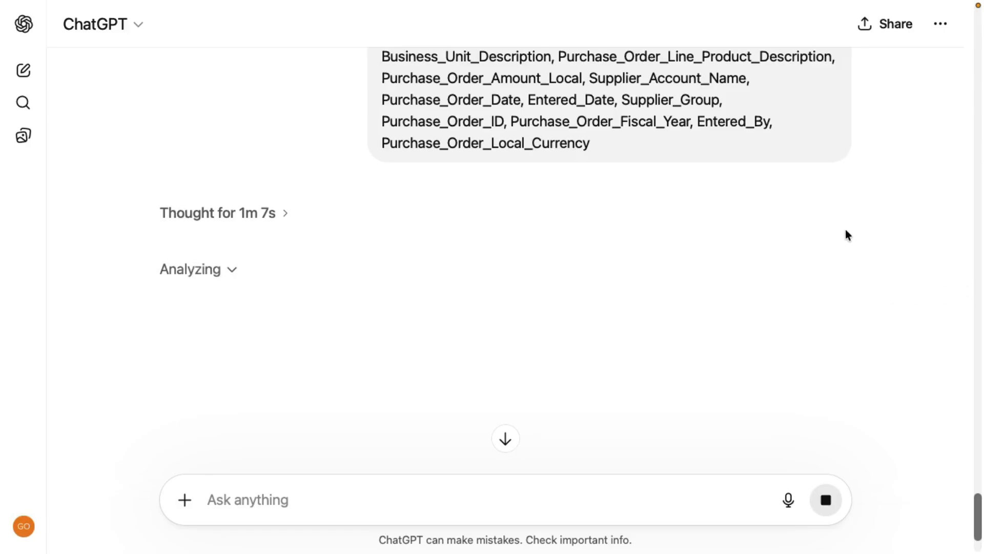
Expand the analysis details and examine the generated Python code for the field mappings and visualization, down to its output
{"action": "scroll", "coordinate": [845, 230], "scroll_direction": "down", "scroll_amount": 1}
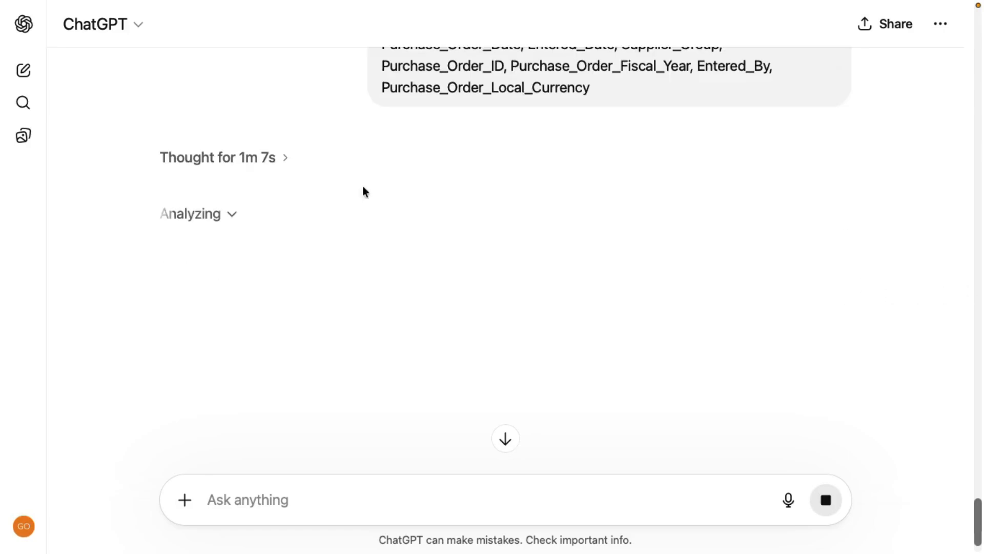
{"action": "left_click", "coordinate": [231, 213]}
{"action": "scroll", "coordinate": [333, 271], "scroll_direction": "down", "scroll_amount": 2}
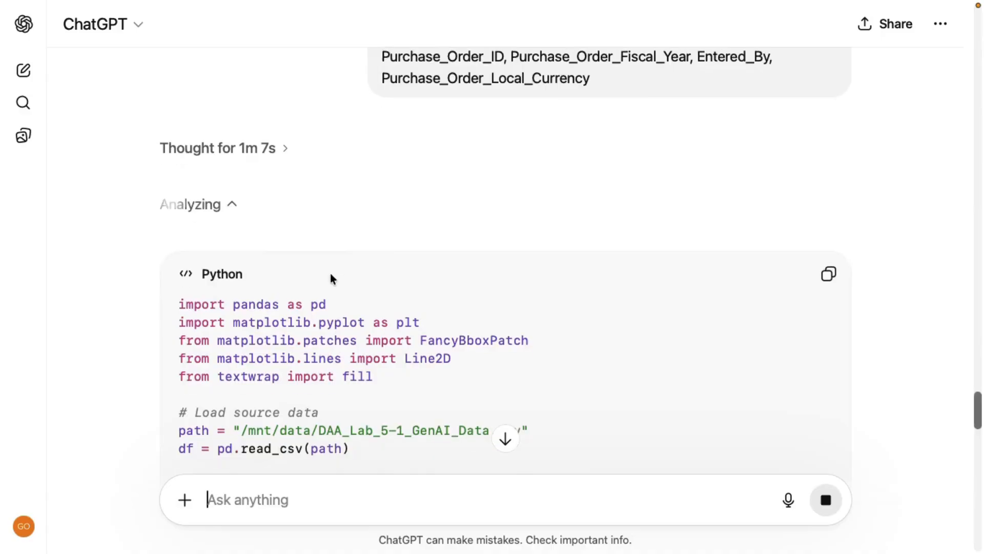
{"action": "scroll", "coordinate": [331, 279], "scroll_direction": "down", "scroll_amount": 1}
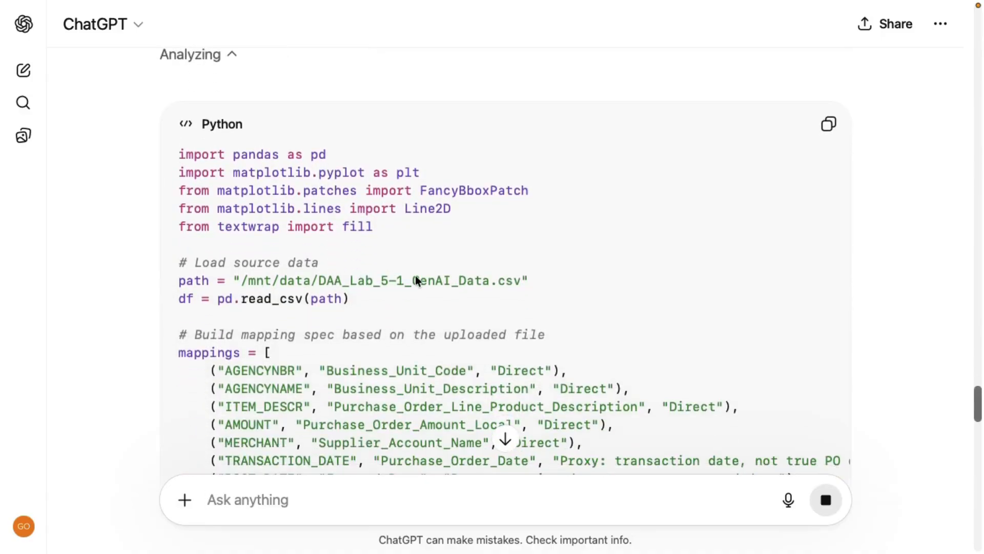
{"action": "scroll", "coordinate": [417, 275], "scroll_direction": "down", "scroll_amount": 1}
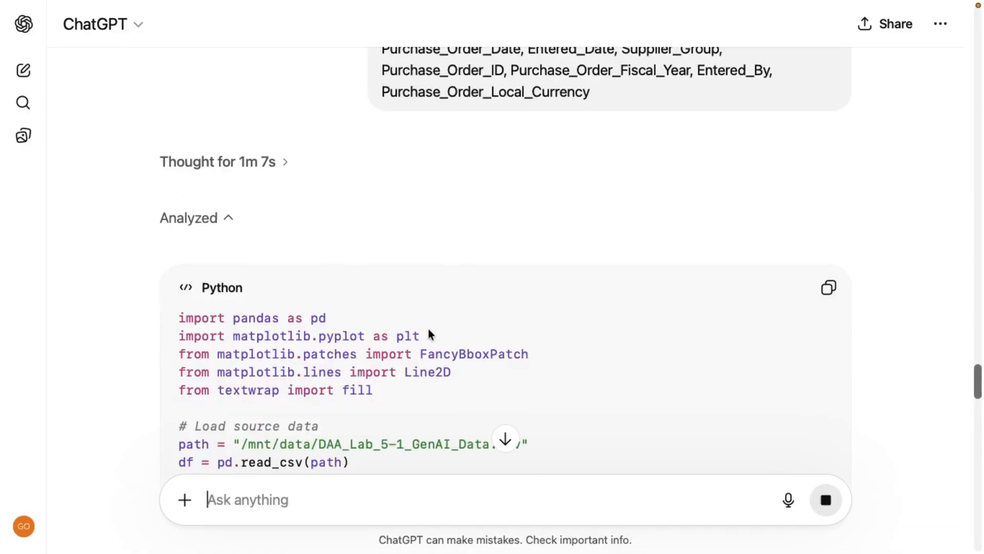
{"action": "scroll", "coordinate": [429, 328], "scroll_direction": "down", "scroll_amount": 13}
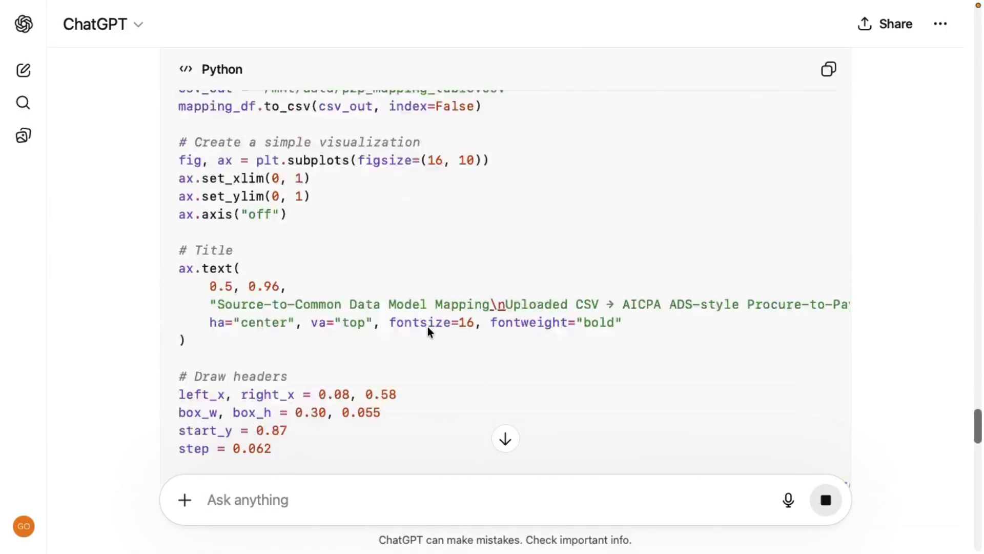
{"action": "scroll", "coordinate": [428, 327], "scroll_direction": "down", "scroll_amount": 20}
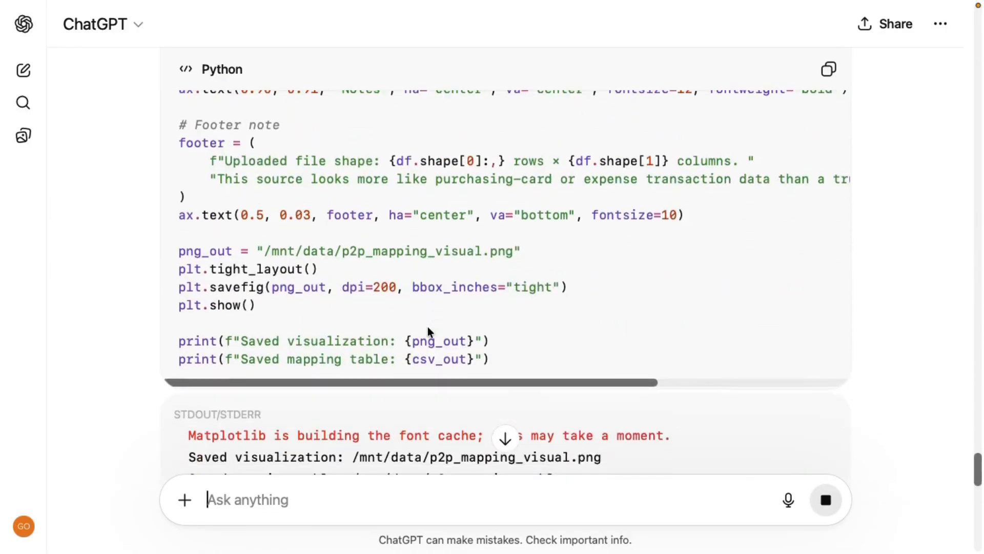
{"action": "scroll", "coordinate": [428, 327], "scroll_direction": "down", "scroll_amount": 3}
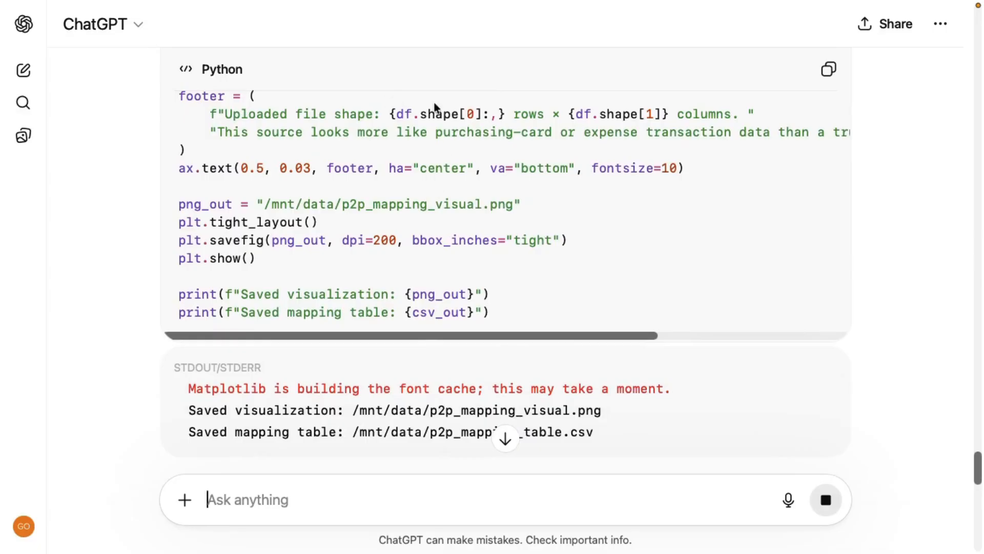
Read the mapping answer from the chart through the field-by-field mapping choices to the closing caveat
{"action": "scroll", "coordinate": [457, 184], "scroll_direction": "down", "scroll_amount": 20}
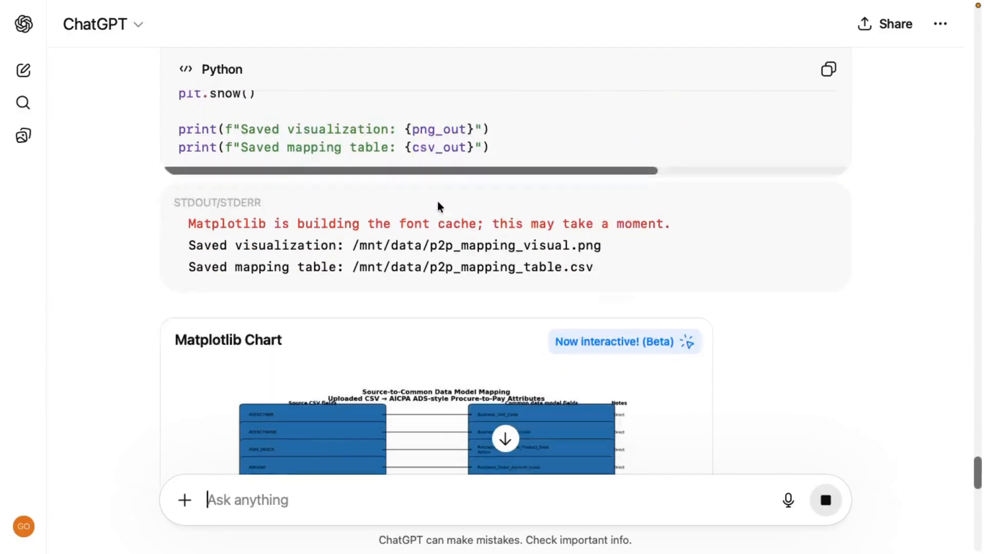
{"action": "scroll", "coordinate": [442, 203], "scroll_direction": "down", "scroll_amount": 8}
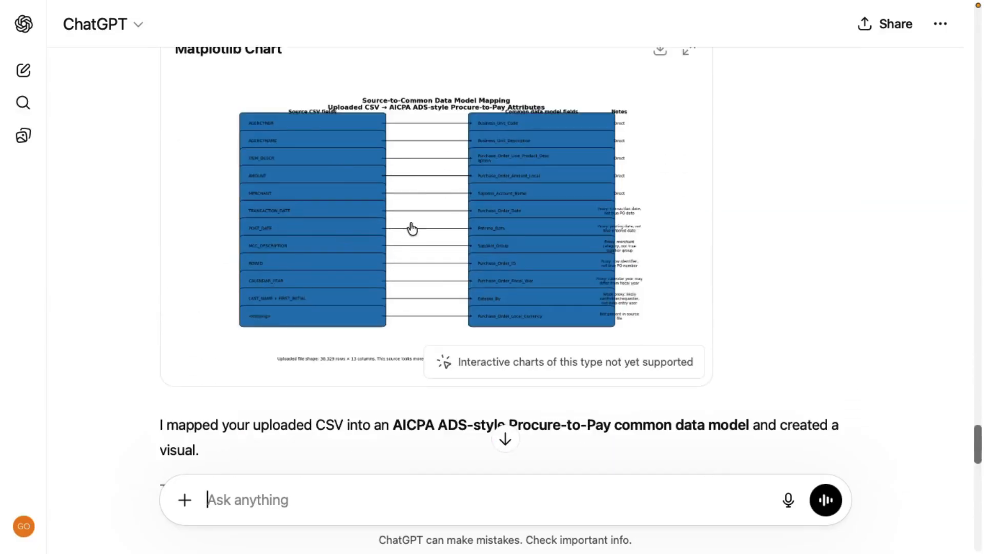
{"action": "scroll", "coordinate": [435, 266], "scroll_direction": "down", "scroll_amount": 12}
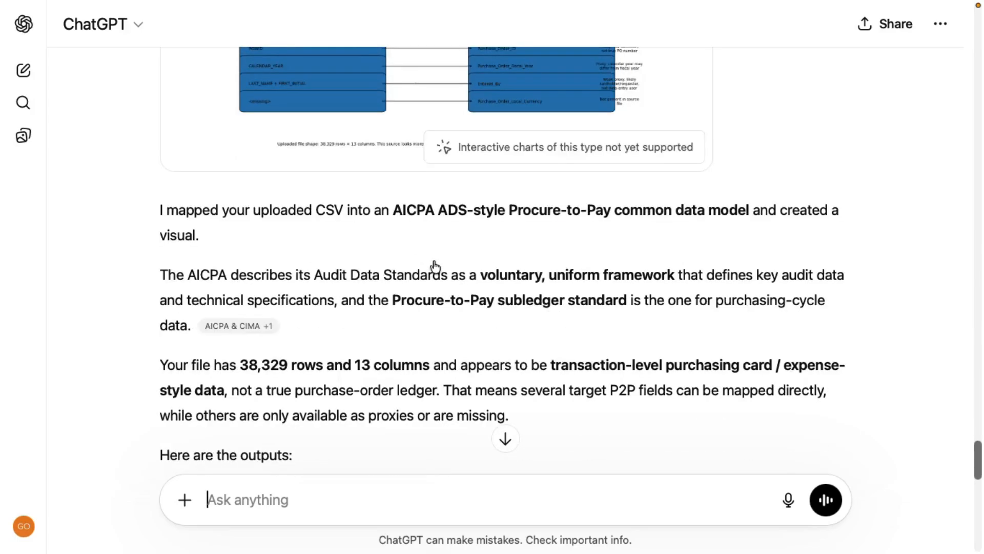
{"action": "scroll", "coordinate": [380, 272], "scroll_direction": "down", "scroll_amount": 20}
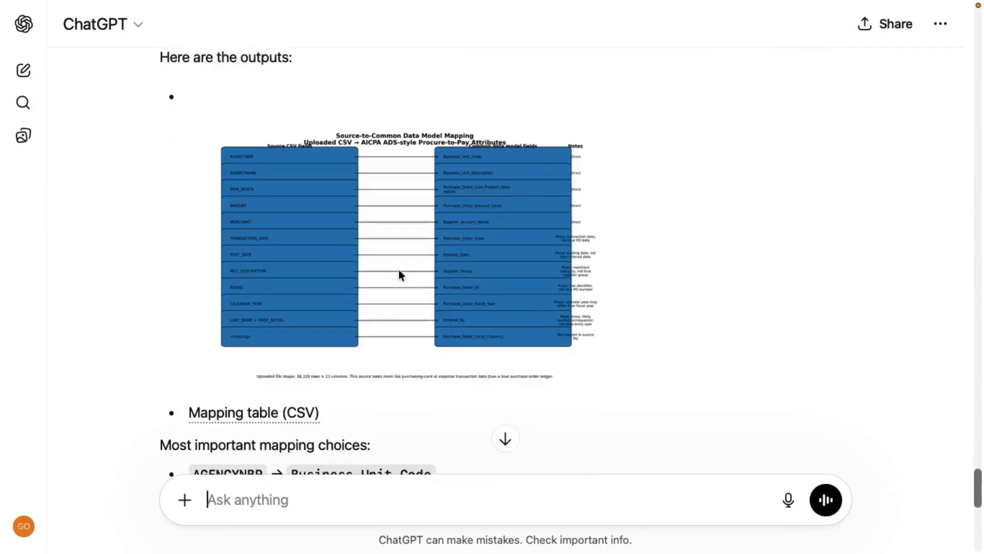
{"action": "scroll", "coordinate": [400, 276], "scroll_direction": "down", "scroll_amount": 16}
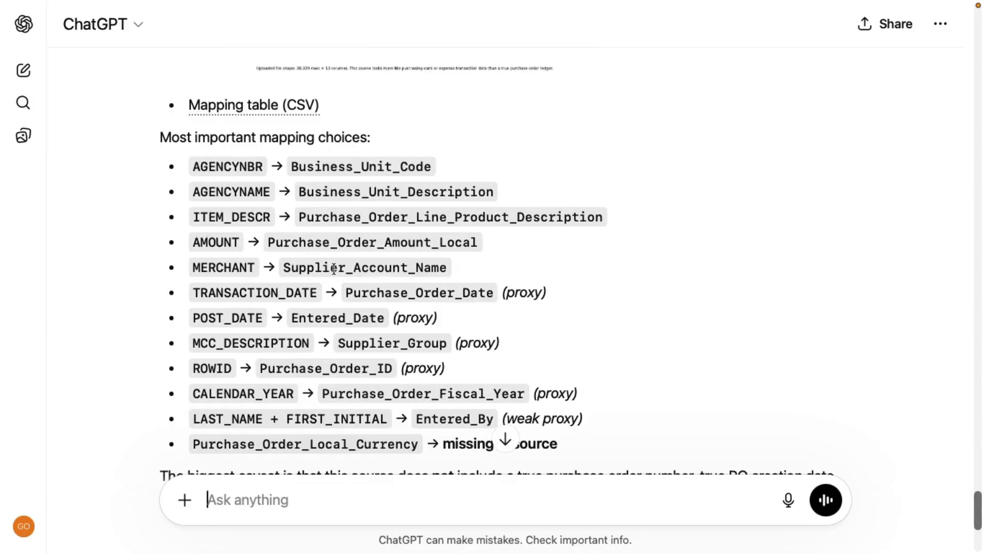
{"action": "scroll", "coordinate": [334, 267], "scroll_direction": "down", "scroll_amount": 2}
{"action": "scroll", "coordinate": [334, 268], "scroll_direction": "down", "scroll_amount": 3}
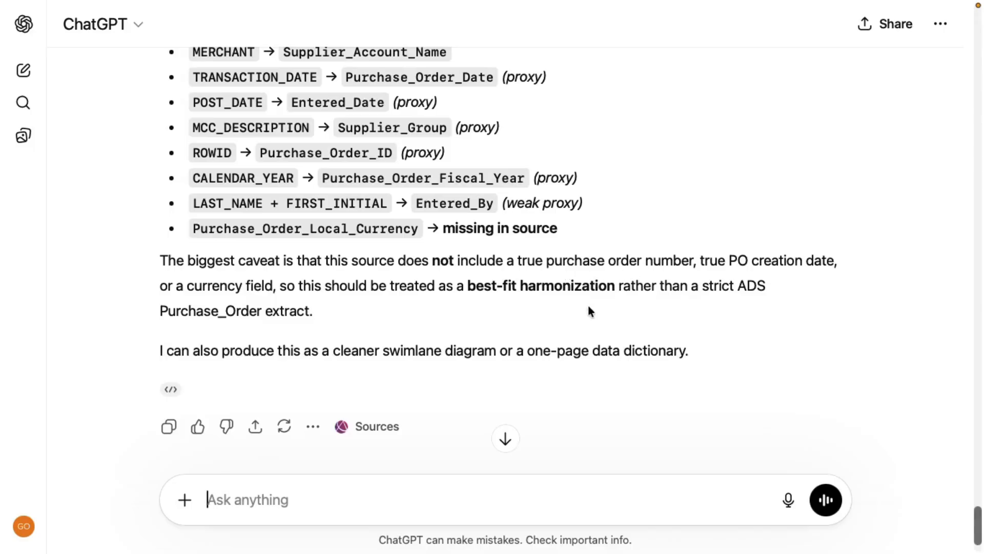
{"action": "scroll", "coordinate": [589, 305], "scroll_direction": "down", "scroll_amount": 1}
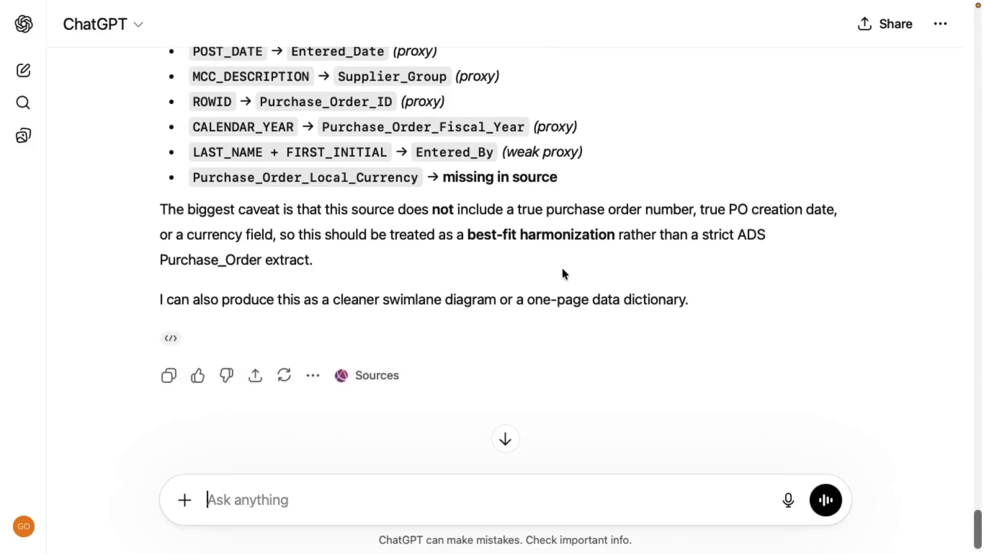
Enlarge the source-to-common data model mapping visualization, examine its field pairs and notes, and close it
{"action": "scroll", "coordinate": [562, 269], "scroll_direction": "up", "scroll_amount": 3}
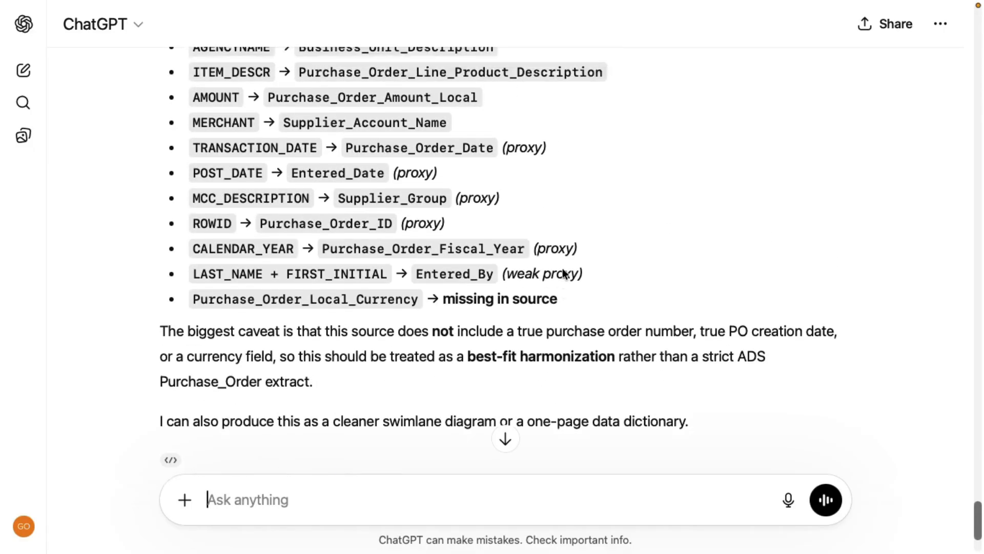
{"action": "scroll", "coordinate": [562, 273], "scroll_direction": "up", "scroll_amount": 10}
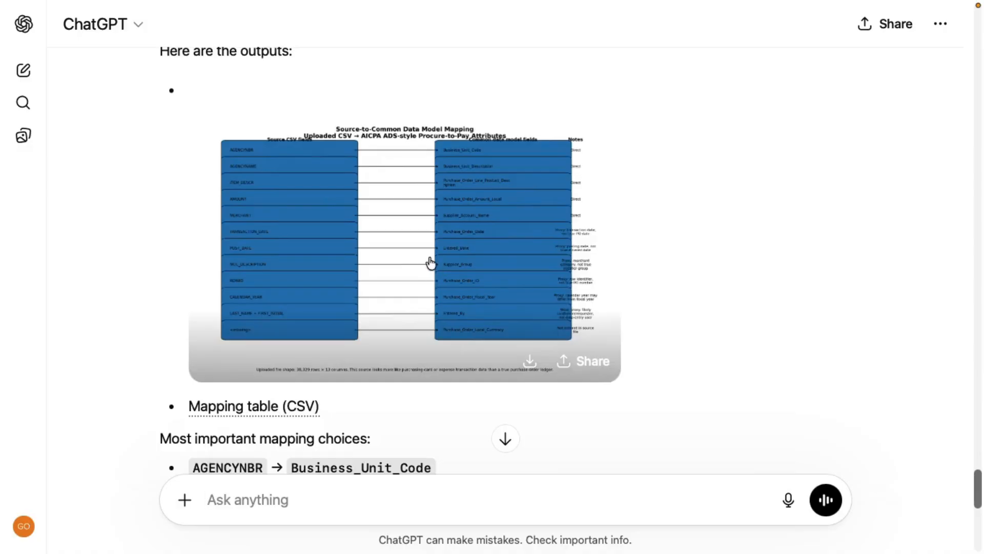
{"action": "left_click", "coordinate": [430, 263]}
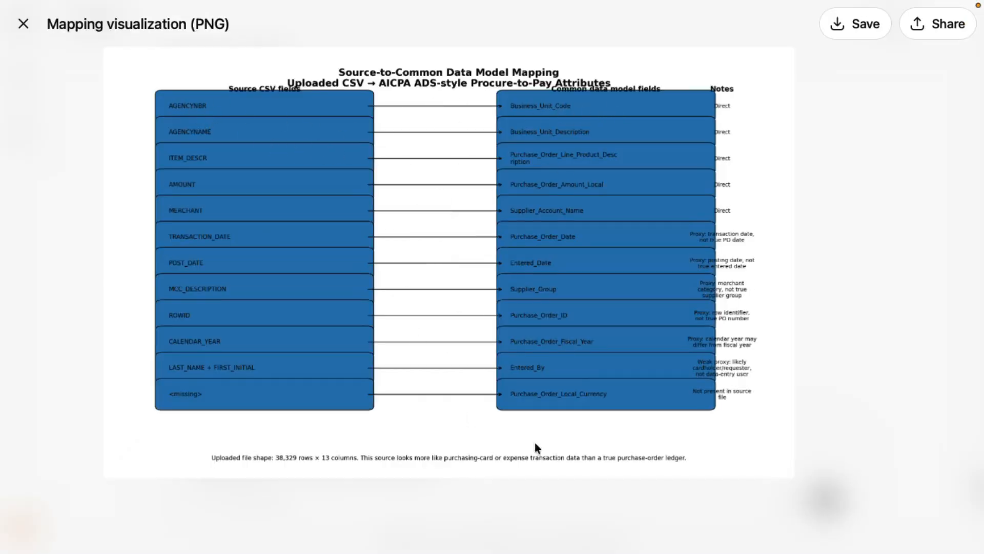
{"action": "key", "text": "Escape"}
Ask to transform the file to AICPA's Procure-to-Pay format with Entered_By as space-separated first initial and last name, currency "USD", fiscal year "2025", and download the transformed dataset
{"action": "scroll", "coordinate": [478, 215], "scroll_direction": "down", "scroll_amount": 15}
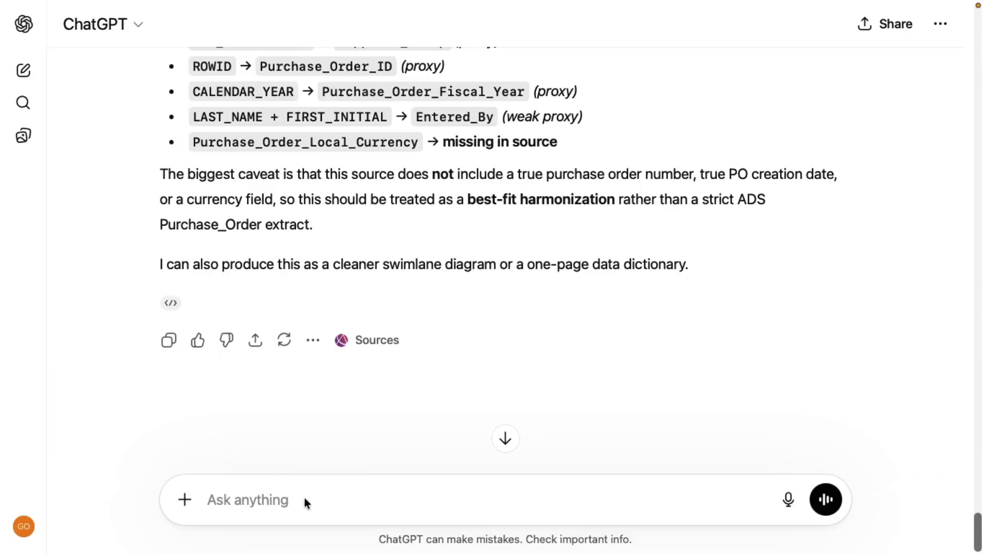
{"action": "type", "text": "Now transform the data file to match the AICPA's Audit Data Standard Format for Procure-to-Pay transactions. Combine the first initial and last name with a space separating them to create the Entered_By field, set \"USD\" as the currency, and \"2025\" as the fiscal year."}
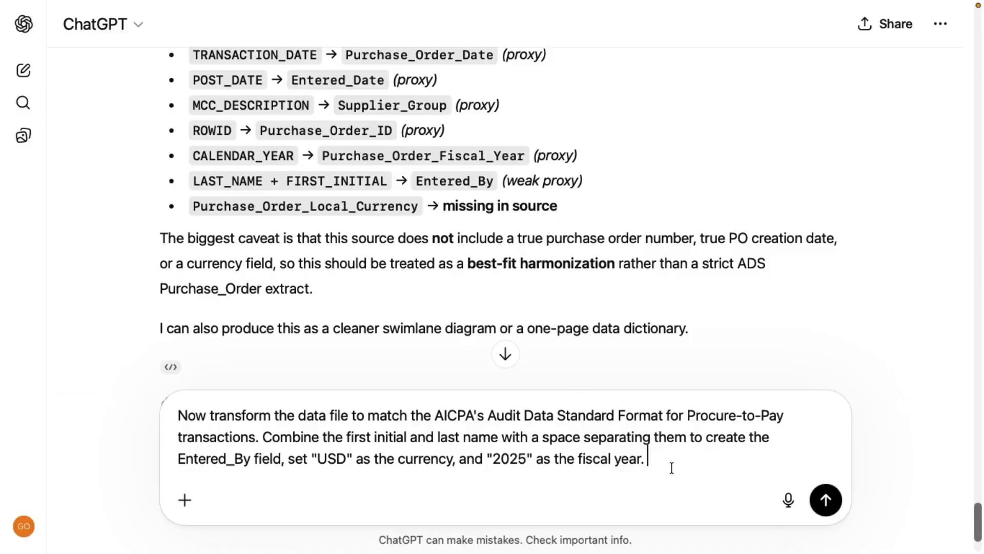
{"action": "key", "text": "Return"}
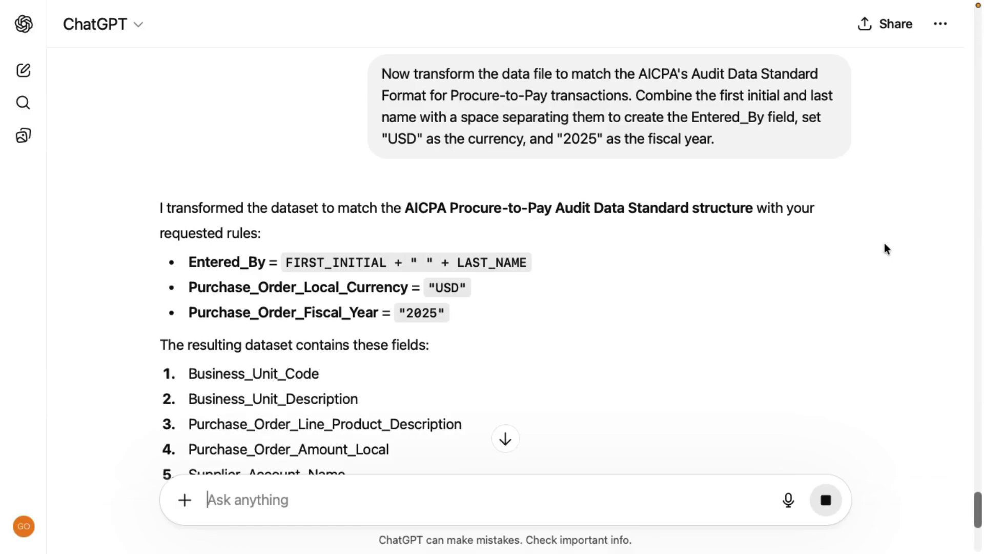
{"action": "scroll", "coordinate": [709, 251], "scroll_direction": "down", "scroll_amount": 10}
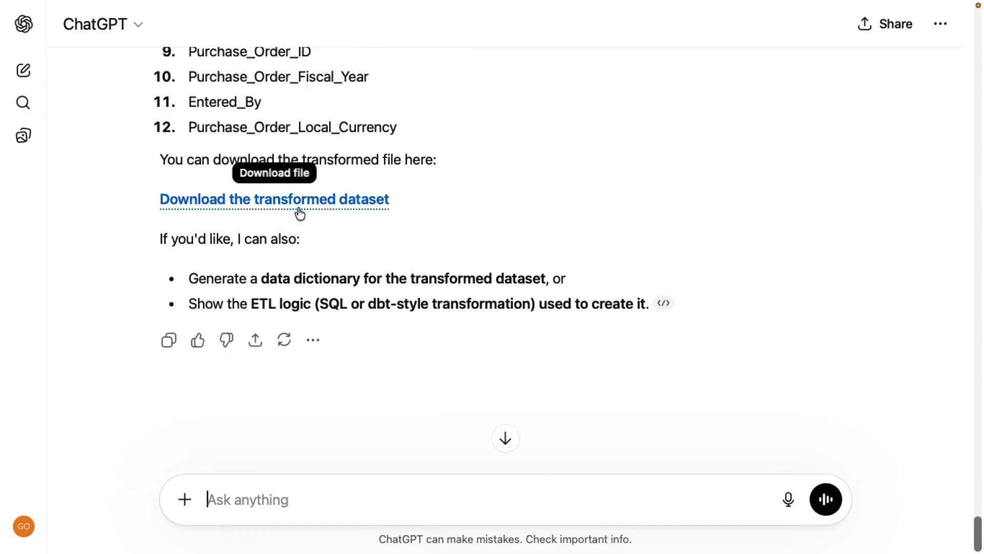
{"action": "left_click", "coordinate": [313, 206]}
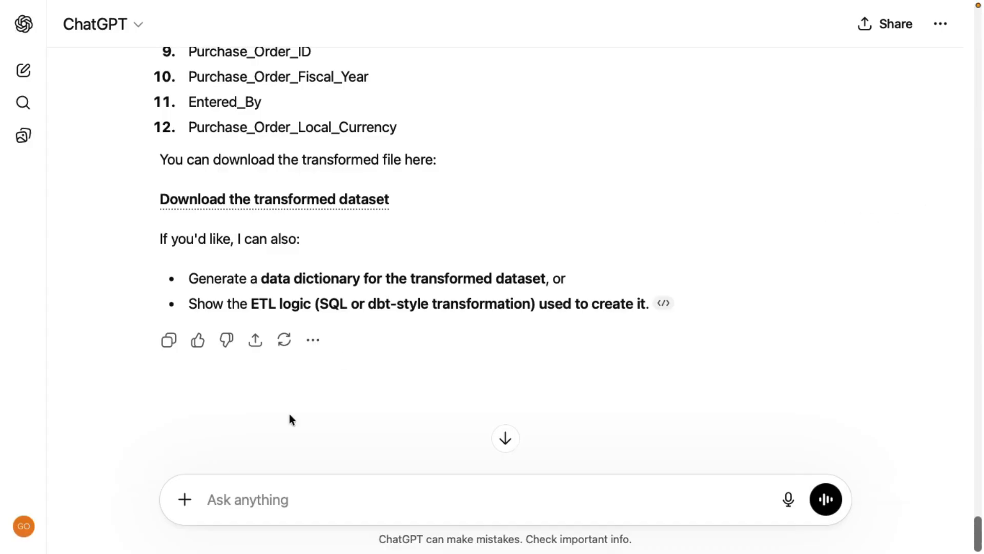
Ask "How many rows are in the dataset, and what is the total purchase order amount?"
{"action": "left_click", "coordinate": [201, 500]}
{"action": "type", "text": "How many rows are in the dataset, and what is the total purchase order amount?"}
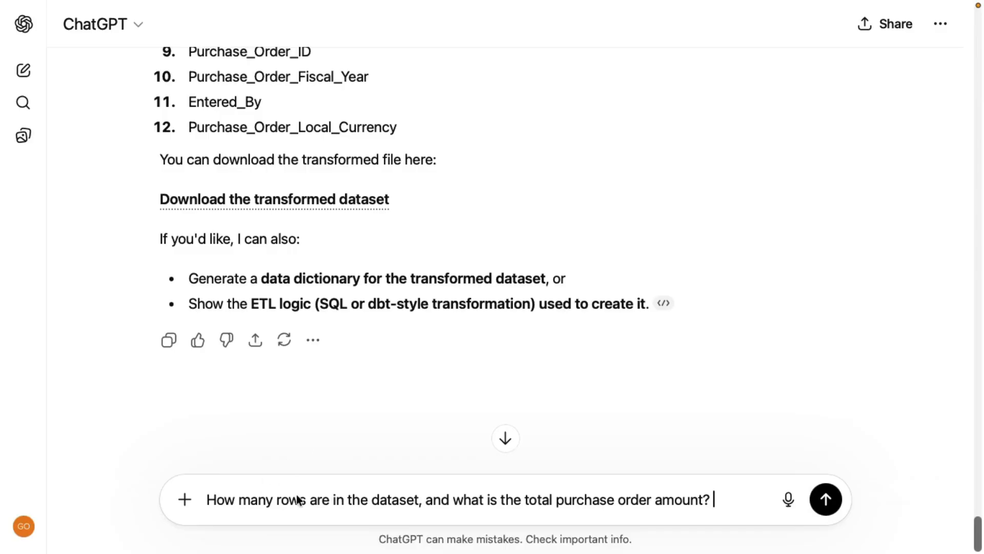
{"action": "left_click", "coordinate": [826, 497]}
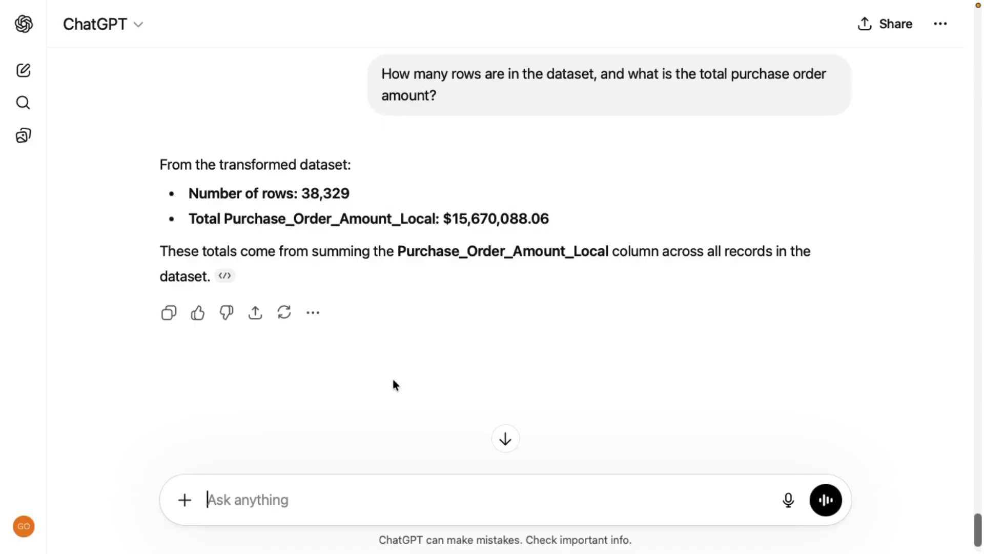
Ask for Oklahoma State University's total purchase amount, the OSU user with the most purchases by total amount, and any outliers or anomalies, and read the answer
{"action": "type", "text": "Calculate the total purchase amount for Oklahoma State University in the dataset. Which user at OSU made the most purchases by total amount? Are there any transactions made at OSU that are outliers or anomalies?"}
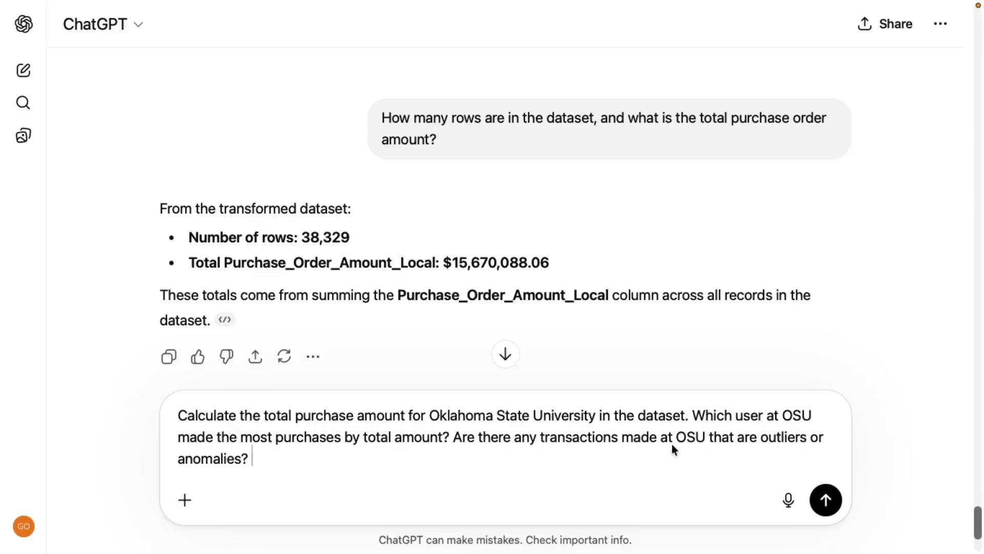
{"action": "left_click", "coordinate": [826, 500]}
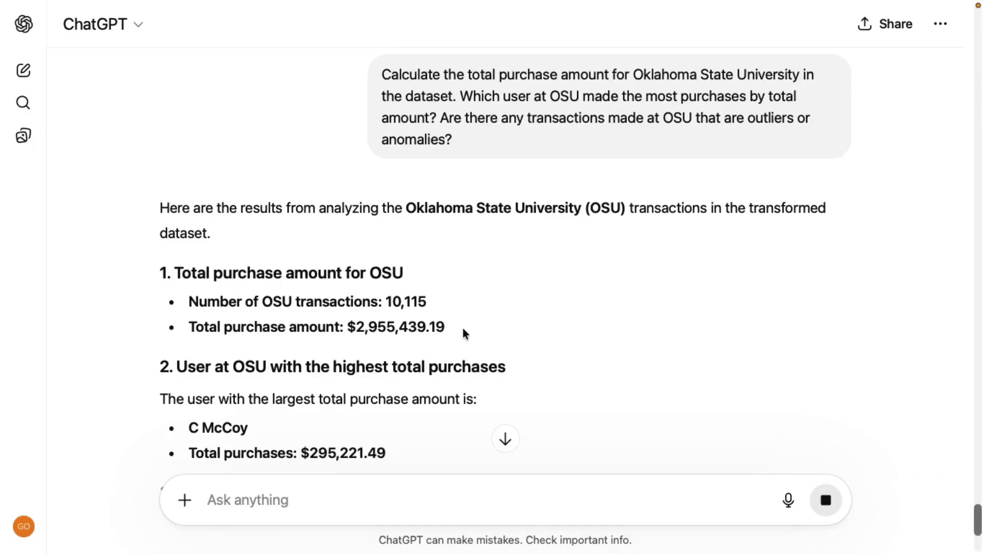
{"action": "scroll", "coordinate": [582, 306], "scroll_direction": "down", "scroll_amount": 3}
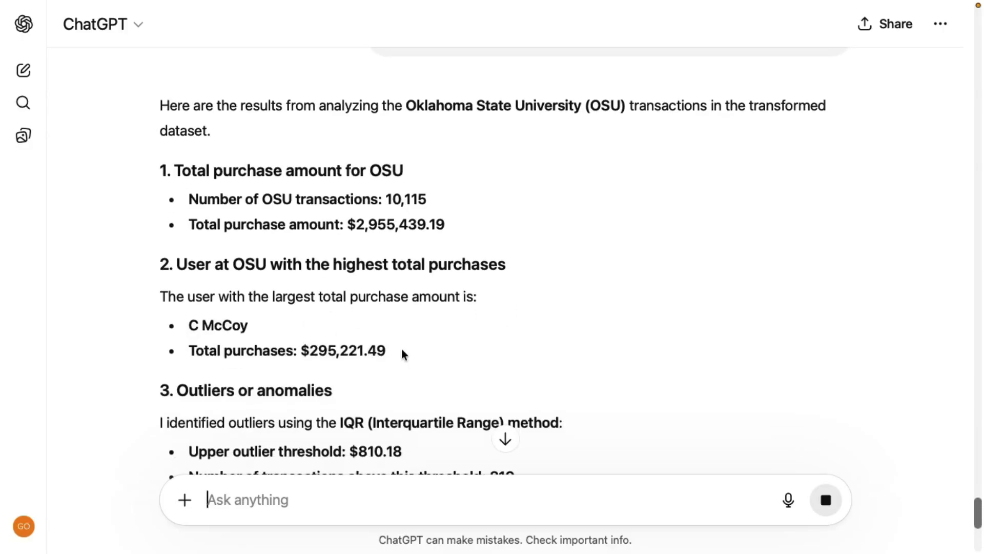
{"action": "scroll", "coordinate": [588, 336], "scroll_direction": "down", "scroll_amount": 3}
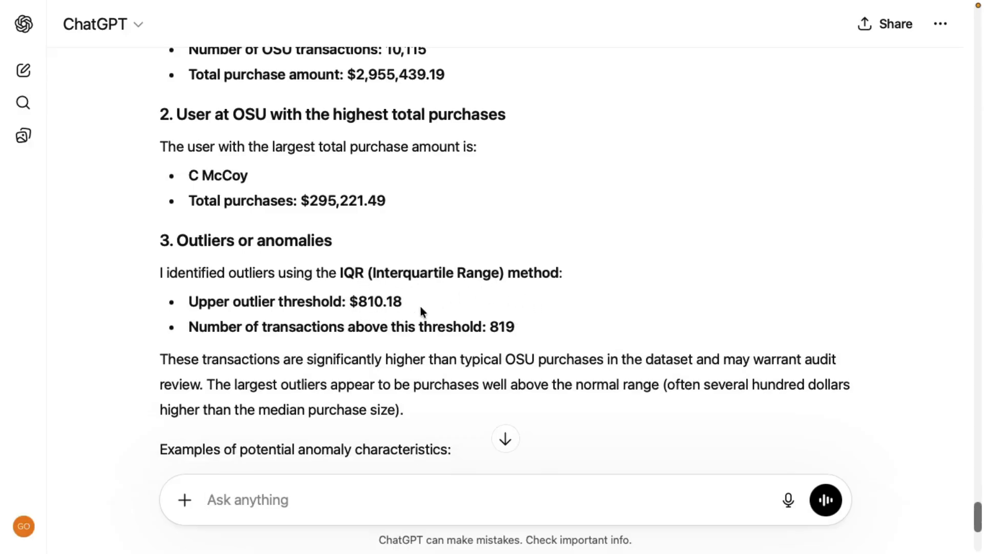
{"action": "scroll", "coordinate": [591, 299], "scroll_direction": "down", "scroll_amount": 2}
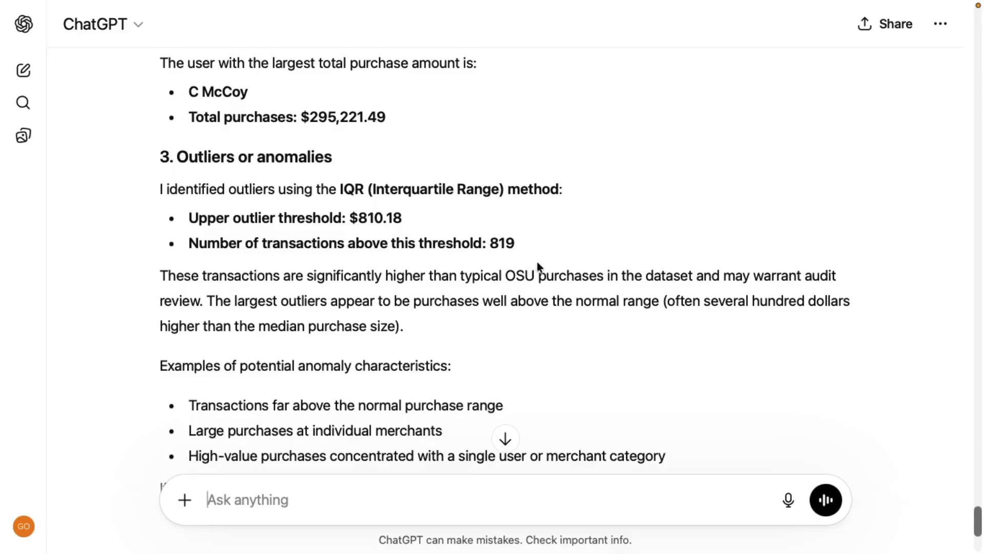
{"action": "scroll", "coordinate": [596, 295], "scroll_direction": "down", "scroll_amount": 2}
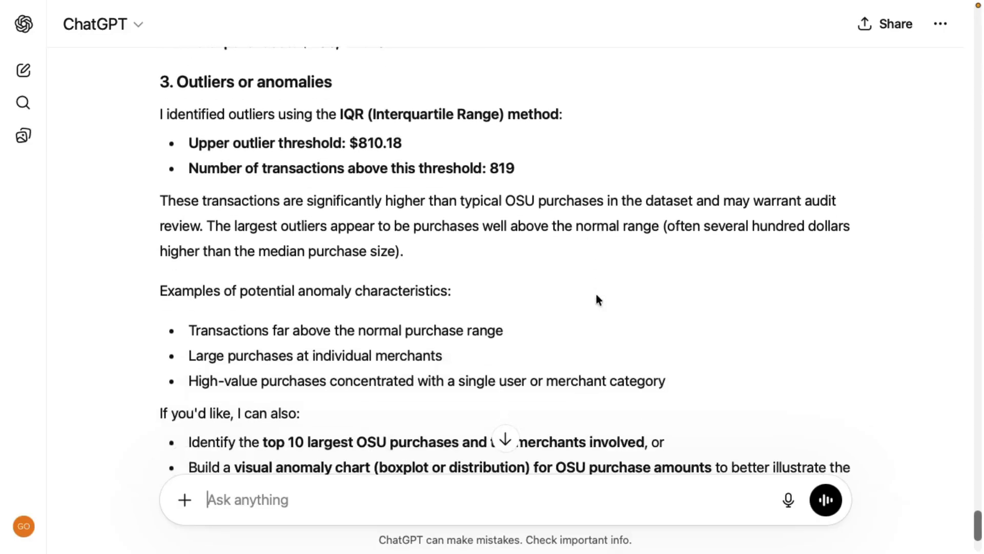
{"action": "scroll", "coordinate": [596, 295], "scroll_direction": "down", "scroll_amount": 2}
{"action": "scroll", "coordinate": [568, 289], "scroll_direction": "down", "scroll_amount": 2}
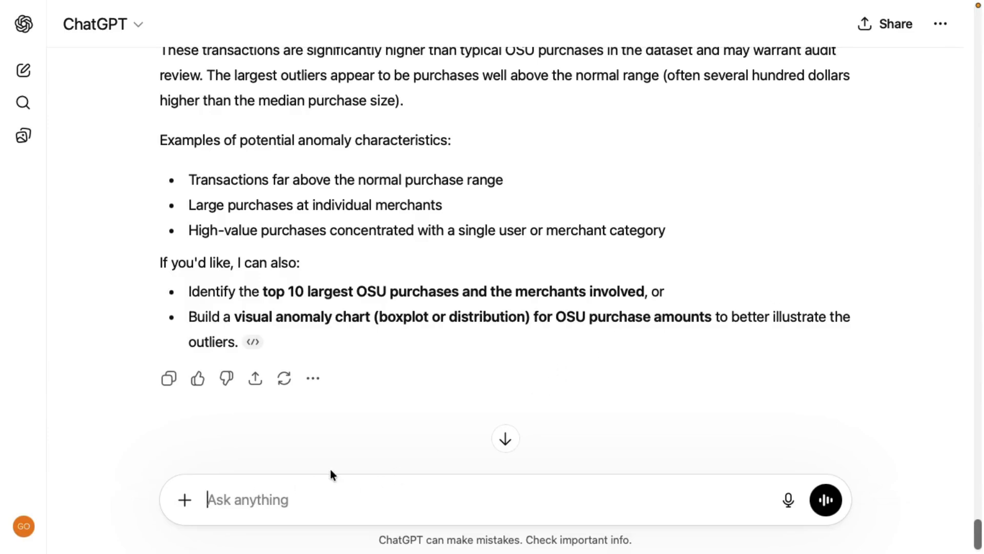
Request "Make a boxplot and a histogram of these transactions." and view both charts and their explanation
{"action": "type", "text": "Make a boxplot and a histogram of these transactions."}
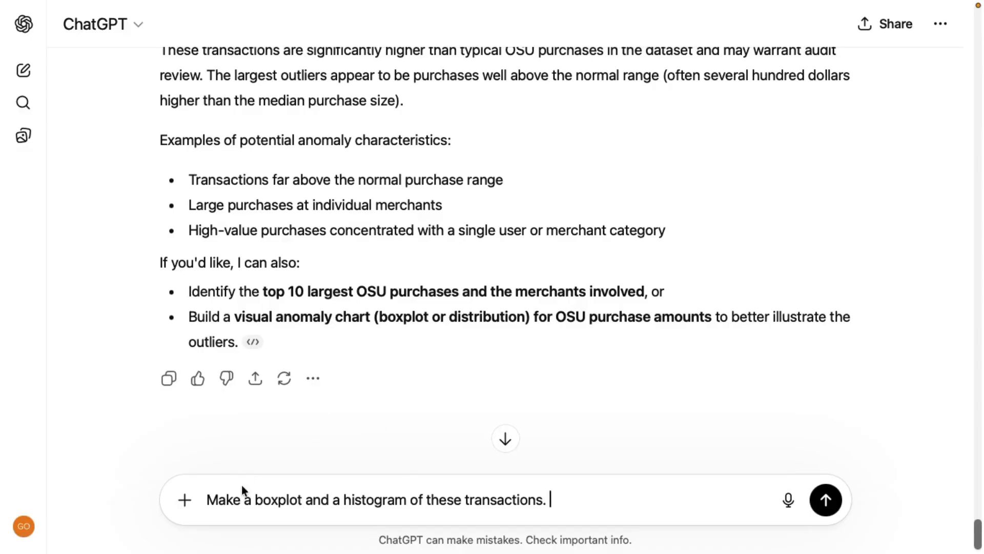
{"action": "left_click", "coordinate": [826, 499]}
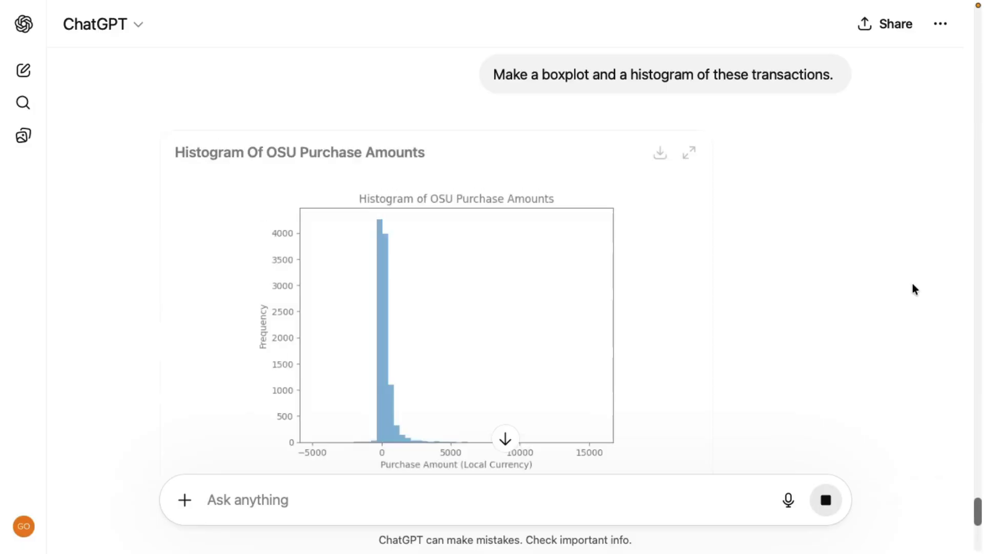
{"action": "scroll", "coordinate": [710, 246], "scroll_direction": "down", "scroll_amount": 2}
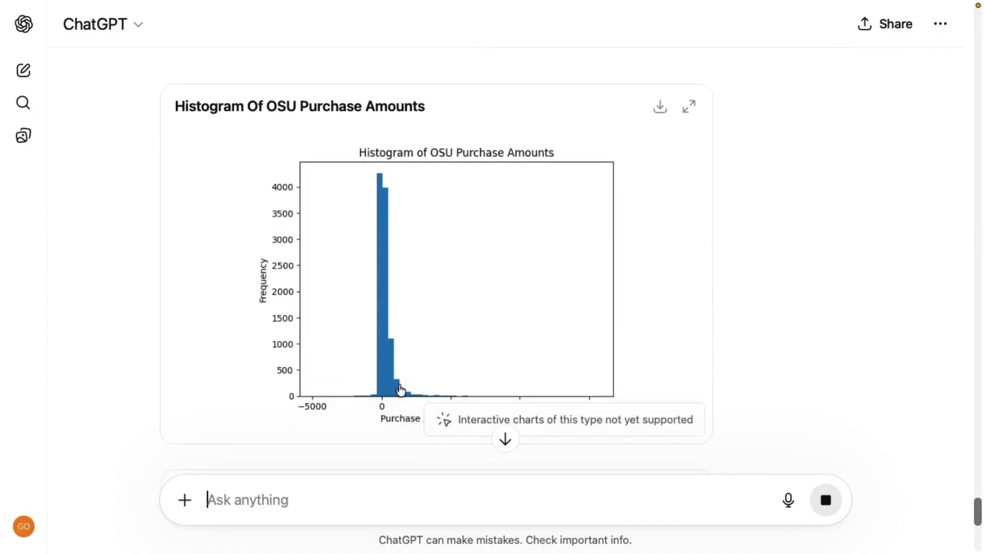
{"action": "scroll", "coordinate": [386, 377], "scroll_direction": "down", "scroll_amount": 2}
{"action": "scroll", "coordinate": [702, 279], "scroll_direction": "down", "scroll_amount": 2}
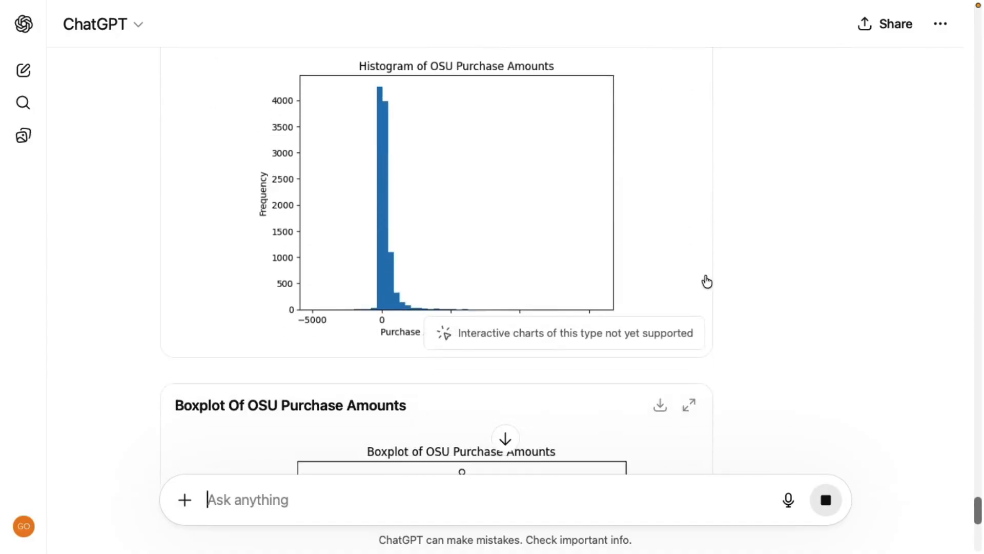
{"action": "scroll", "coordinate": [635, 281], "scroll_direction": "down", "scroll_amount": 10}
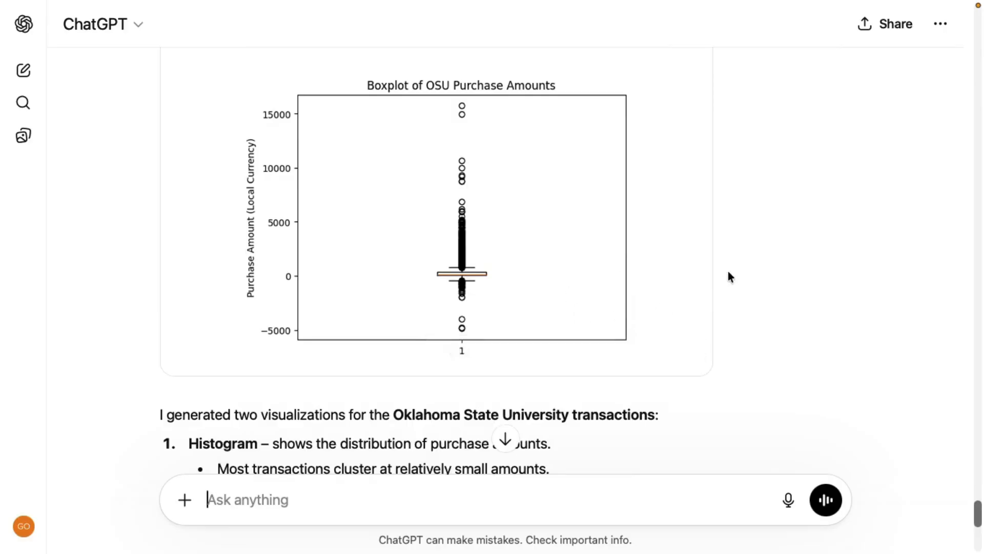
{"action": "scroll", "coordinate": [725, 270], "scroll_direction": "down", "scroll_amount": 3}
{"action": "scroll", "coordinate": [725, 272], "scroll_direction": "down", "scroll_amount": 10}
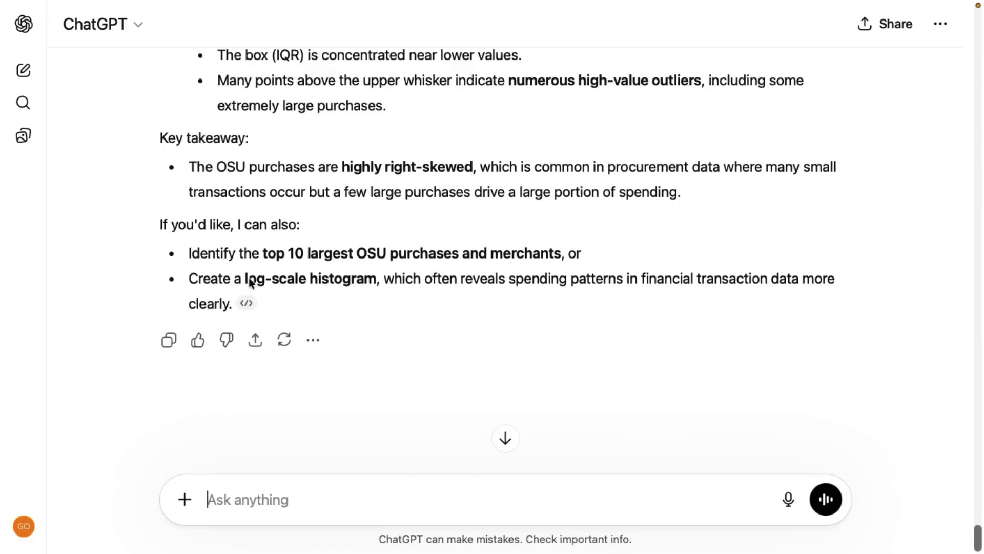
Re-examine the boxplot and histogram of OSU purchase amounts against the key takeaway and suggested follow-ups
{"action": "scroll", "coordinate": [381, 247], "scroll_direction": "up", "scroll_amount": 15}
{"action": "scroll", "coordinate": [410, 282], "scroll_direction": "up", "scroll_amount": 3}
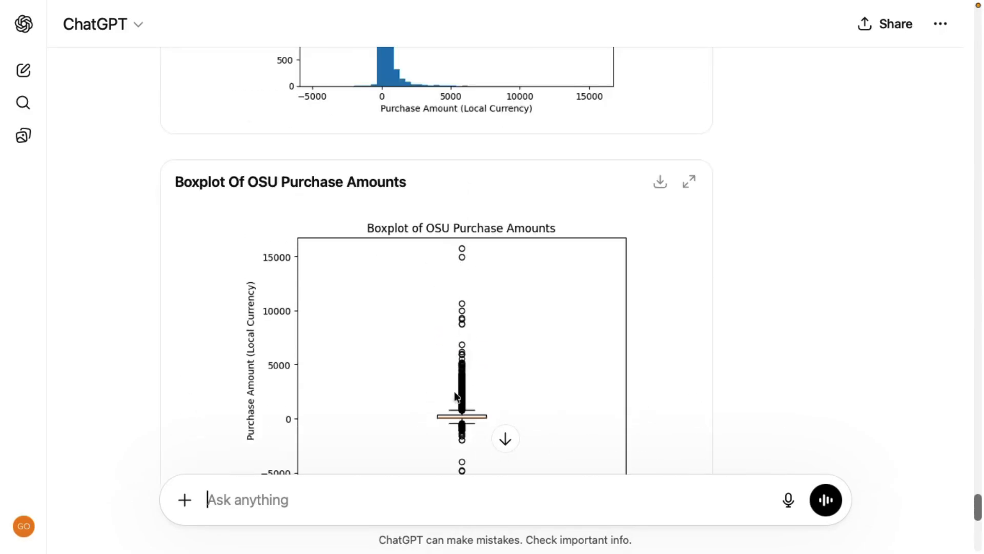
{"action": "scroll", "coordinate": [477, 369], "scroll_direction": "up", "scroll_amount": 1}
{"action": "scroll", "coordinate": [479, 370], "scroll_direction": "up", "scroll_amount": 4}
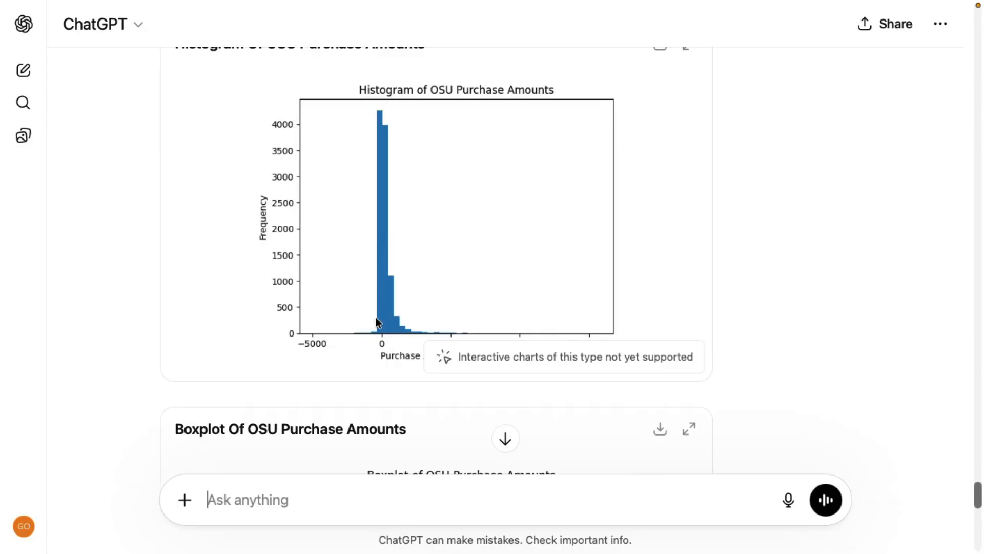
{"action": "scroll", "coordinate": [387, 320], "scroll_direction": "down", "scroll_amount": 10}
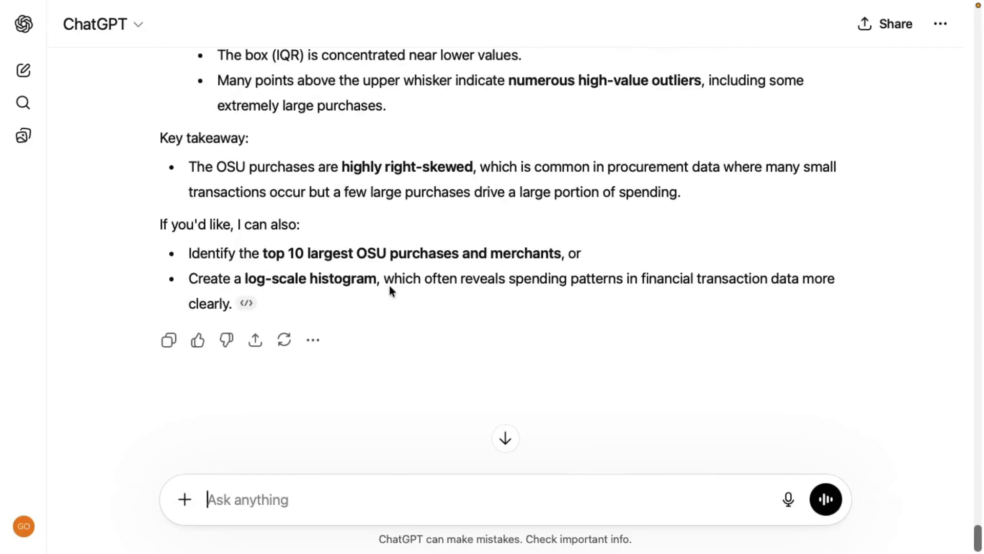
{"action": "scroll", "coordinate": [389, 290], "scroll_direction": "up", "scroll_amount": 10}
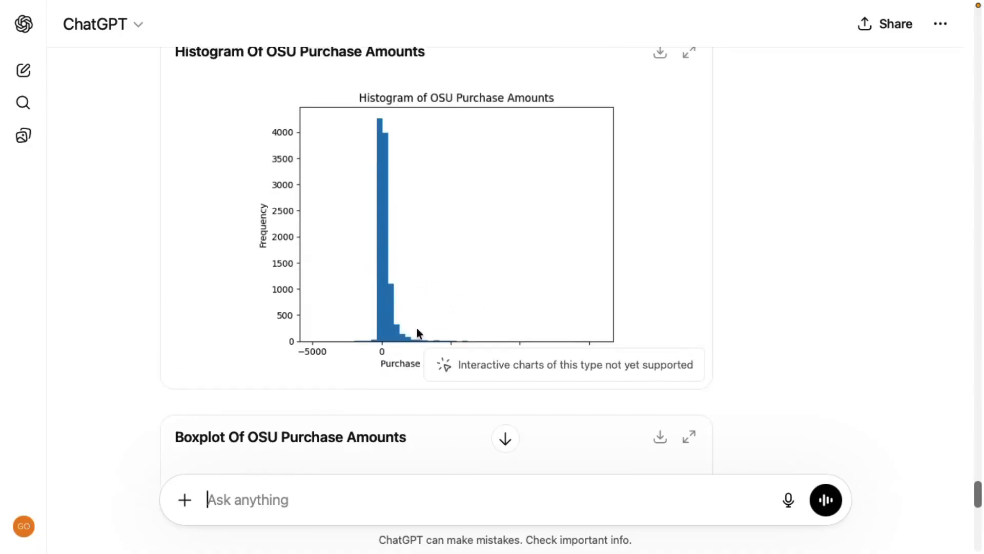
{"action": "scroll", "coordinate": [545, 315], "scroll_direction": "down", "scroll_amount": 10}
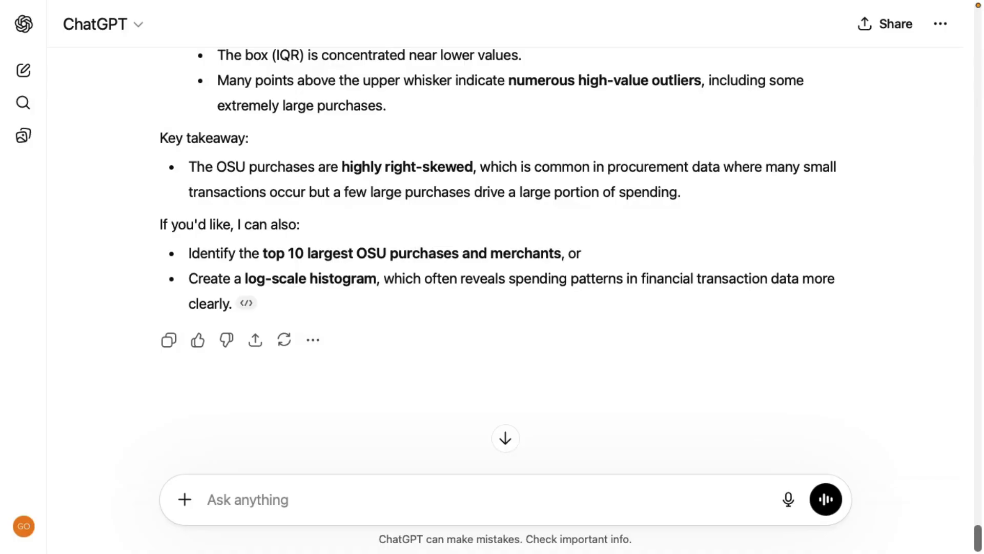
Request "Create a horizontal bar chart showing the top 10 categories by PO amount for OSU in descending order." and read the answer
{"action": "left_click", "coordinate": [263, 502]}
{"action": "type", "text": "Create a horizontal bar chart showing the top 10 categories by PO amount for OSU in descending order."}
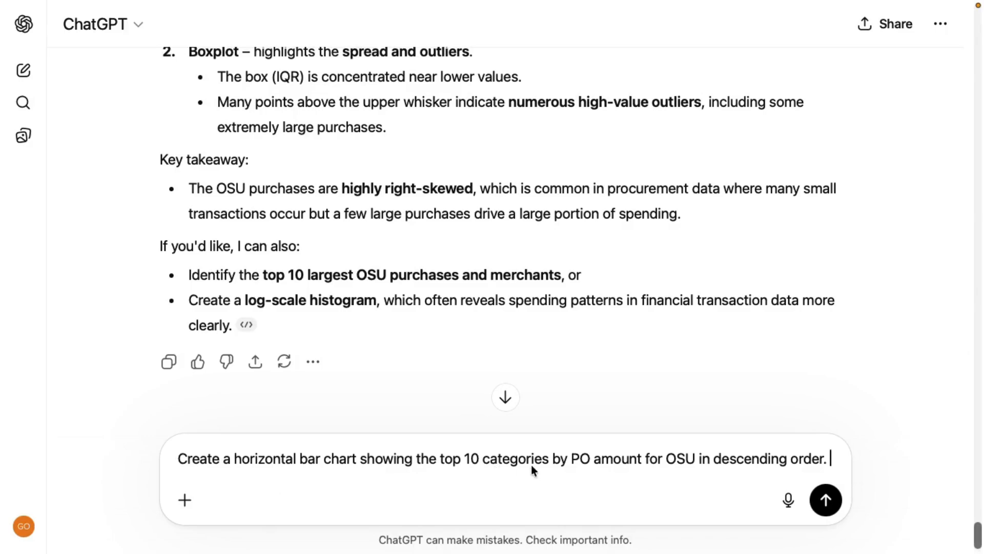
{"action": "left_click", "coordinate": [826, 500]}
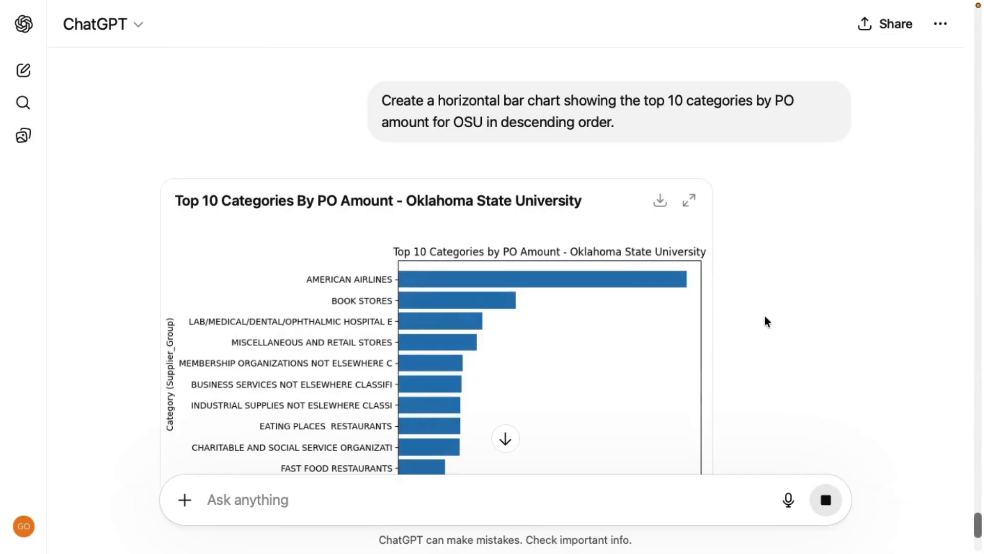
{"action": "scroll", "coordinate": [765, 316], "scroll_direction": "down", "scroll_amount": 3}
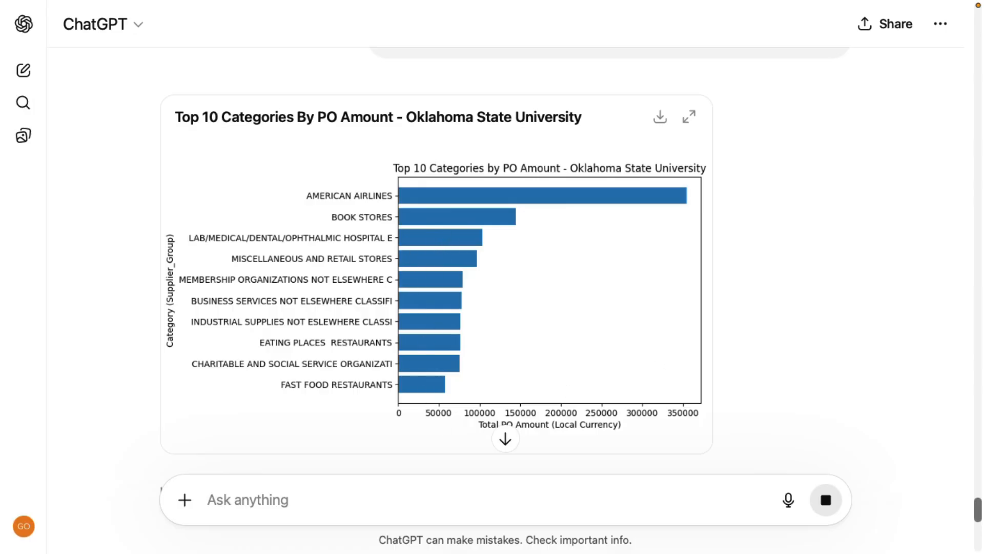
{"action": "scroll", "coordinate": [628, 378], "scroll_direction": "down", "scroll_amount": 10}
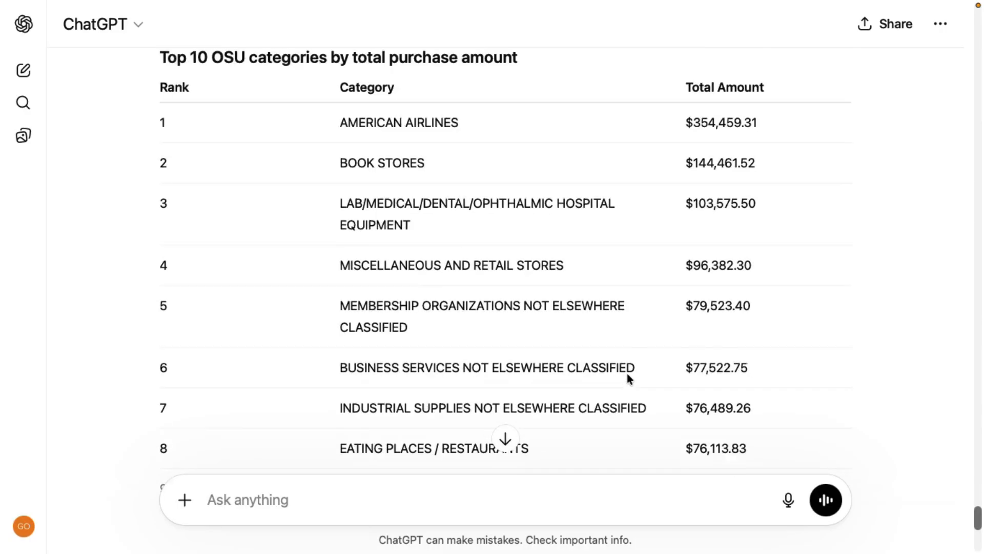
{"action": "scroll", "coordinate": [627, 378], "scroll_direction": "down", "scroll_amount": 3}
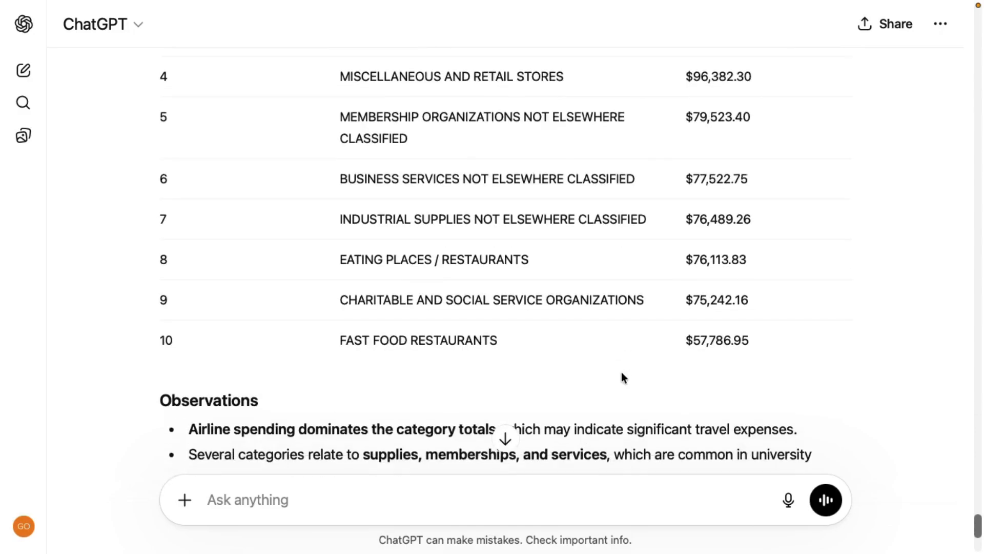
{"action": "scroll", "coordinate": [660, 275], "scroll_direction": "down", "scroll_amount": 5}
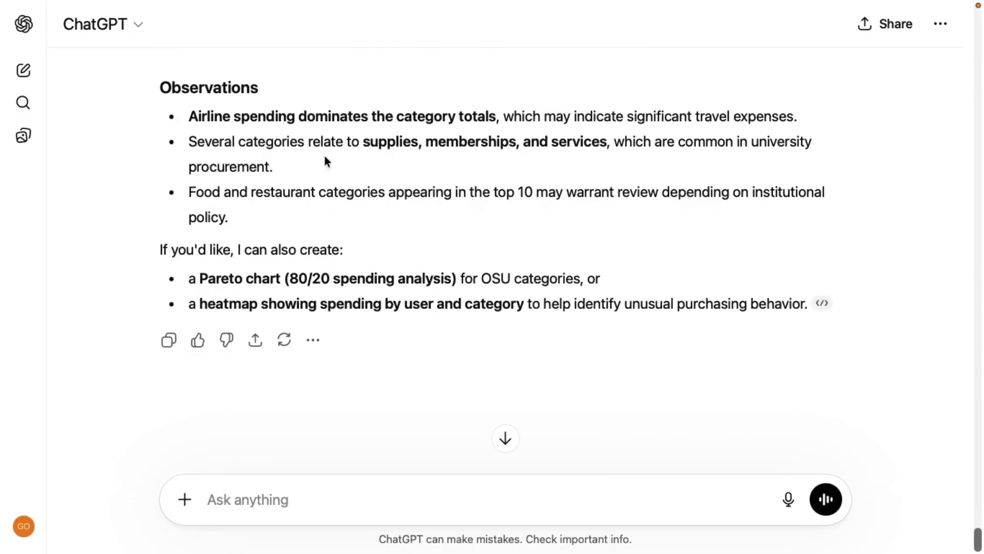
Request "Create a vertically stacked bar chart showing total purchases by day by category for OSU."
{"action": "left_click", "coordinate": [322, 499]}
{"action": "type", "text": "Create a vertically stacked bar chart showing total purchases by day by category for OSU."}
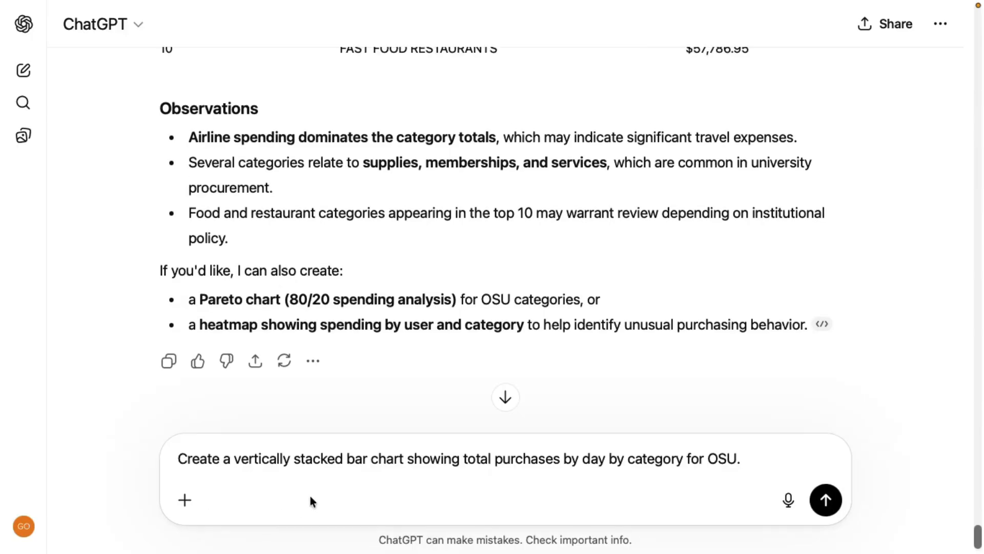
{"action": "left_click", "coordinate": [829, 503]}
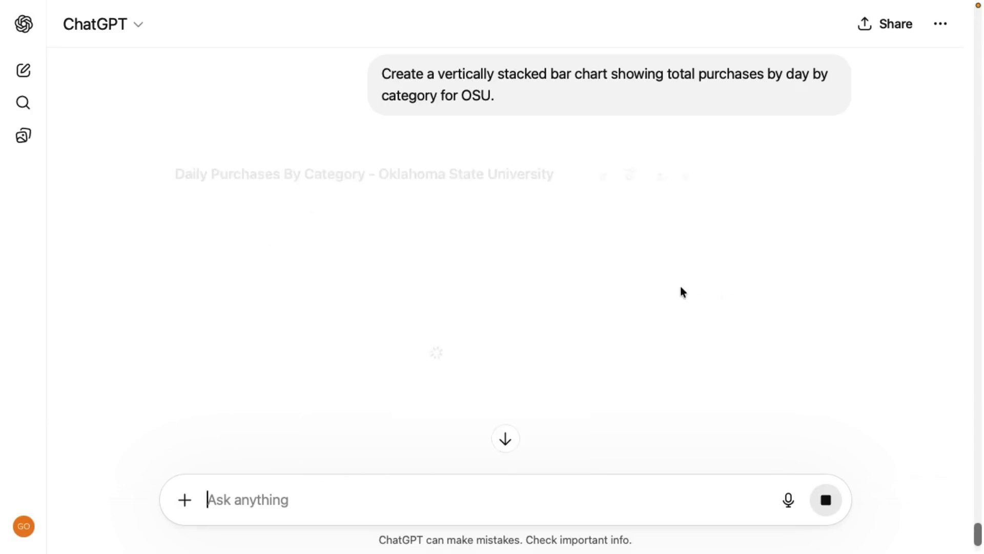
Examine the stacked chart of OSU's daily purchases by category, along with its visualization details, spending patterns and suggested follow-ups
{"action": "scroll", "coordinate": [764, 296], "scroll_direction": "down", "scroll_amount": 1}
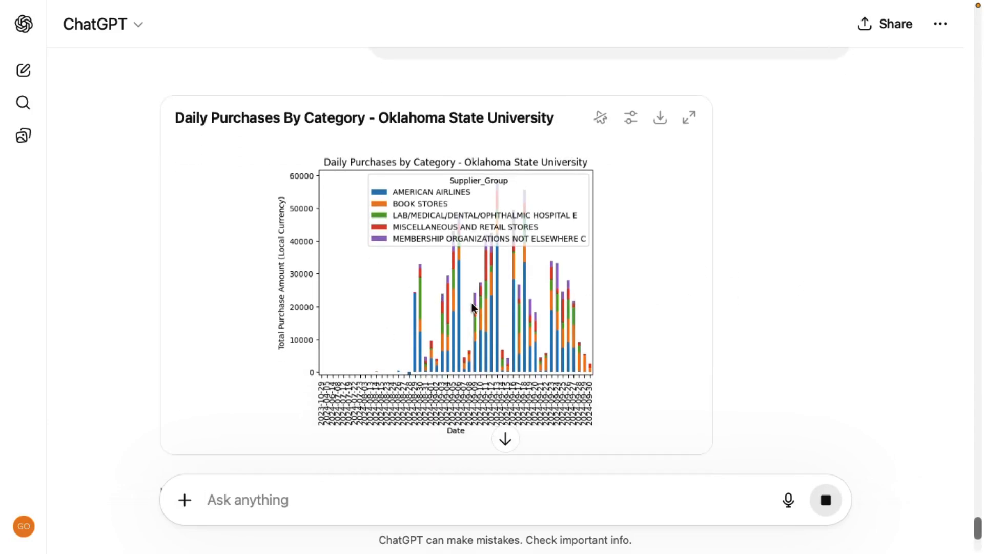
{"action": "scroll", "coordinate": [471, 308], "scroll_direction": "down", "scroll_amount": 2}
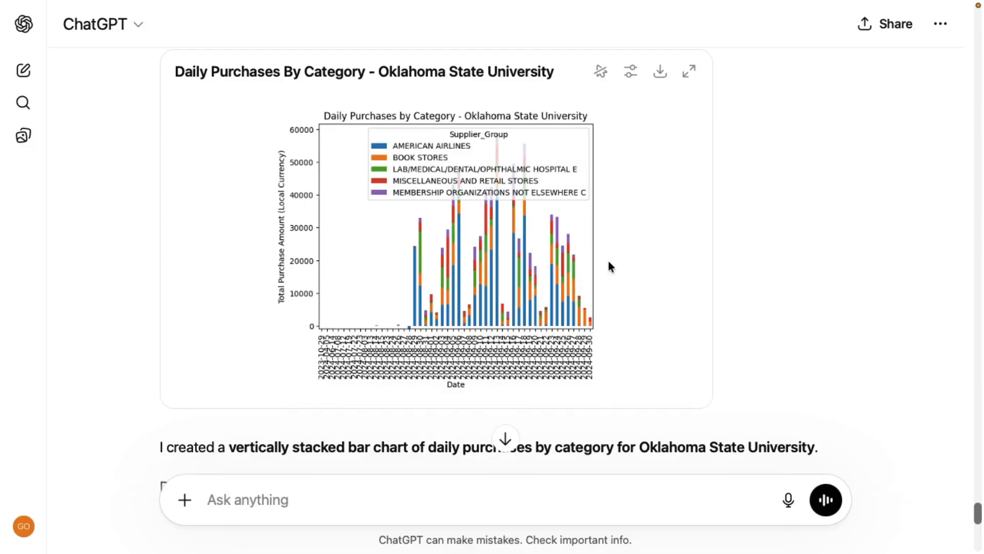
{"action": "scroll", "coordinate": [497, 281], "scroll_direction": "down", "scroll_amount": 5}
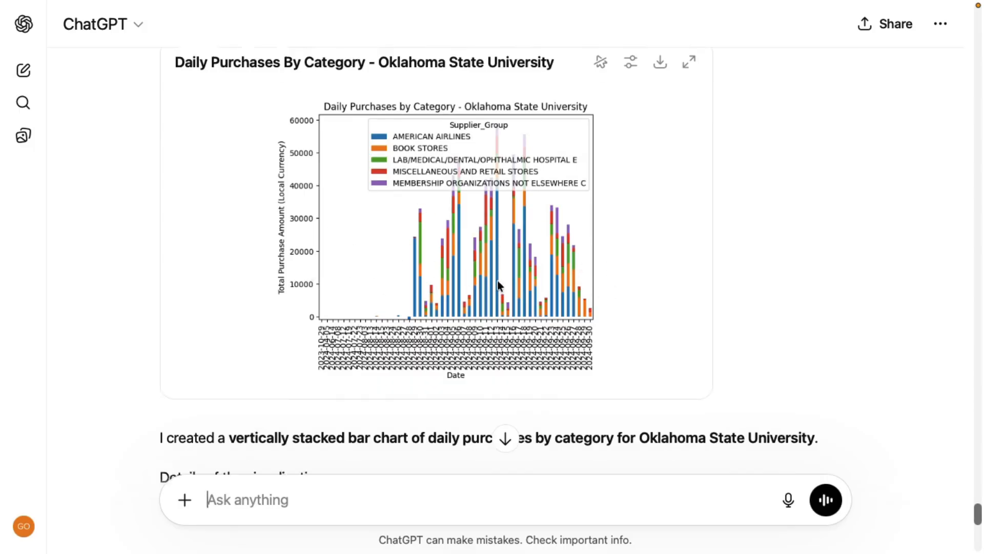
{"action": "scroll", "coordinate": [546, 264], "scroll_direction": "down", "scroll_amount": 5}
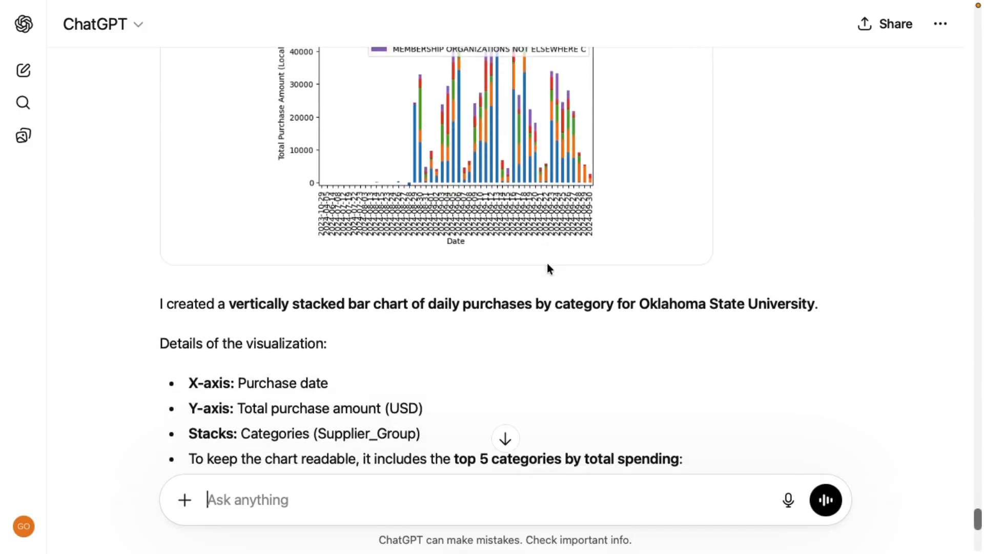
{"action": "scroll", "coordinate": [513, 259], "scroll_direction": "up", "scroll_amount": 15}
{"action": "scroll", "coordinate": [496, 308], "scroll_direction": "down", "scroll_amount": 5}
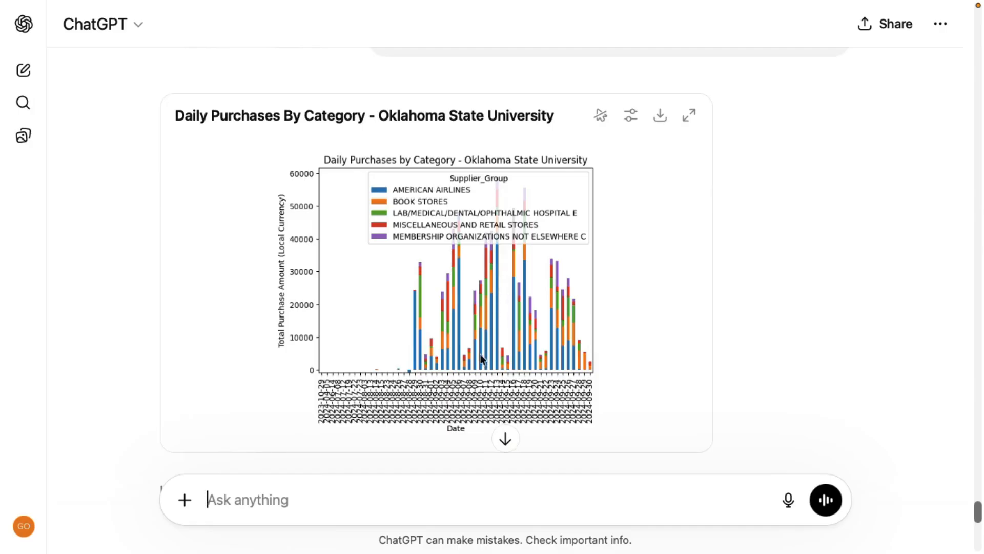
{"action": "scroll", "coordinate": [641, 345], "scroll_direction": "down", "scroll_amount": 15}
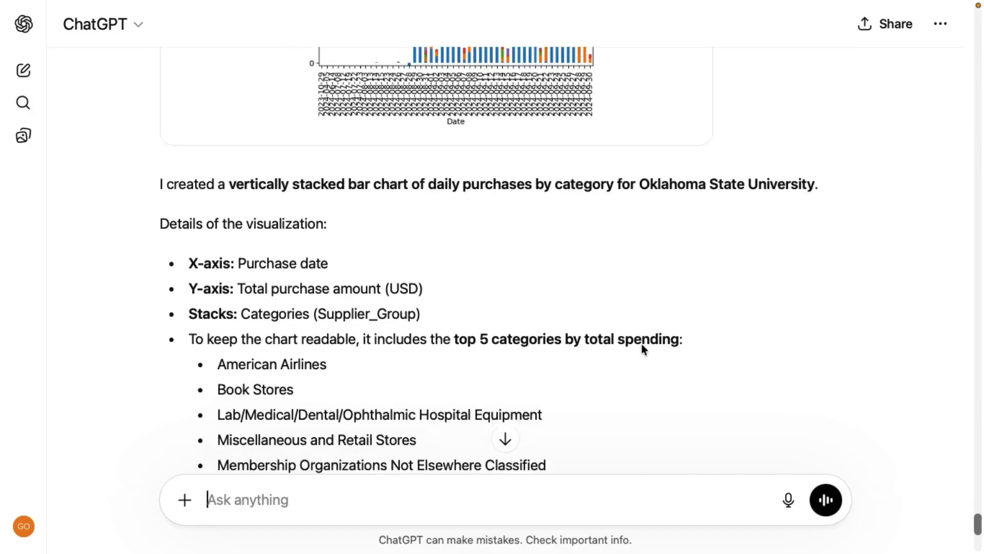
{"action": "scroll", "coordinate": [642, 348], "scroll_direction": "down", "scroll_amount": 5}
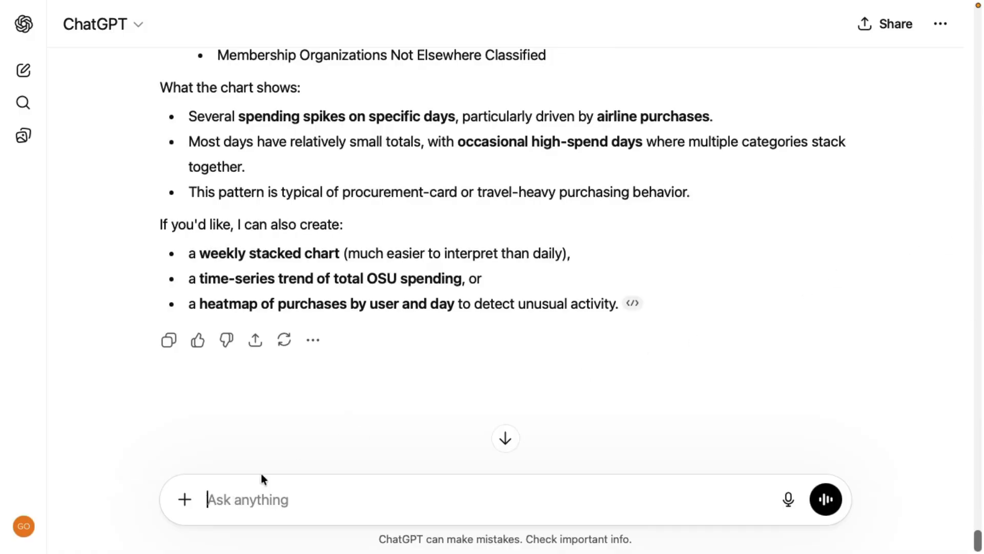
Request "Create a tree map diagram showing total purchase amount for the top 10 supplier groups for OSU." and read the chart, table and interpretation
{"action": "type", "text": "Create a tree map diagram showing total purchase amount for the top 10 supplier groups for OSU."}
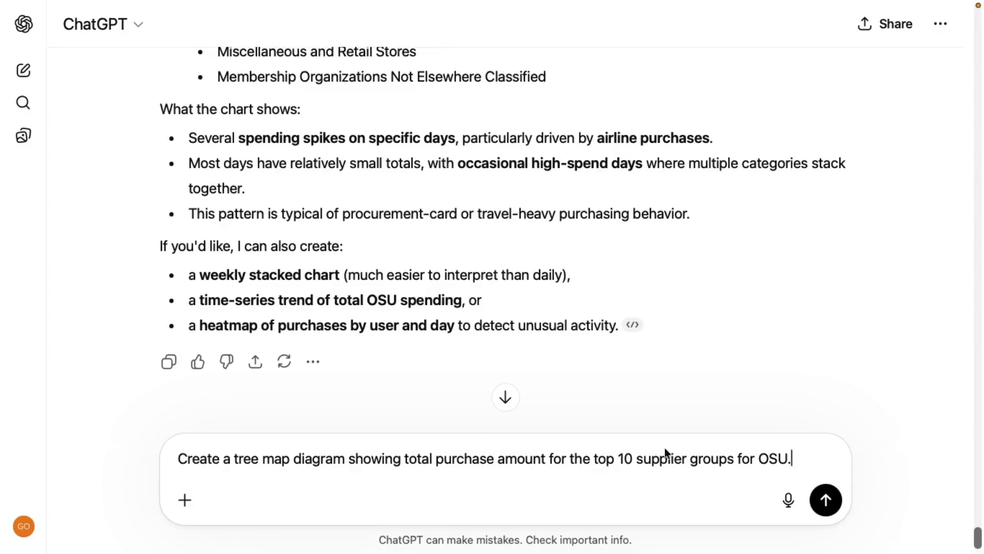
{"action": "left_click", "coordinate": [825, 499]}
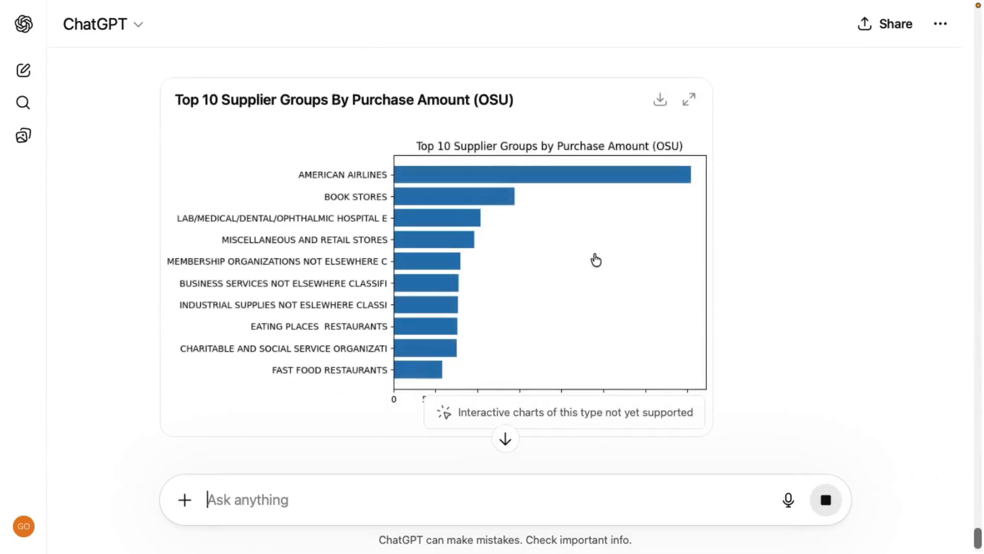
{"action": "scroll", "coordinate": [548, 252], "scroll_direction": "down", "scroll_amount": 2}
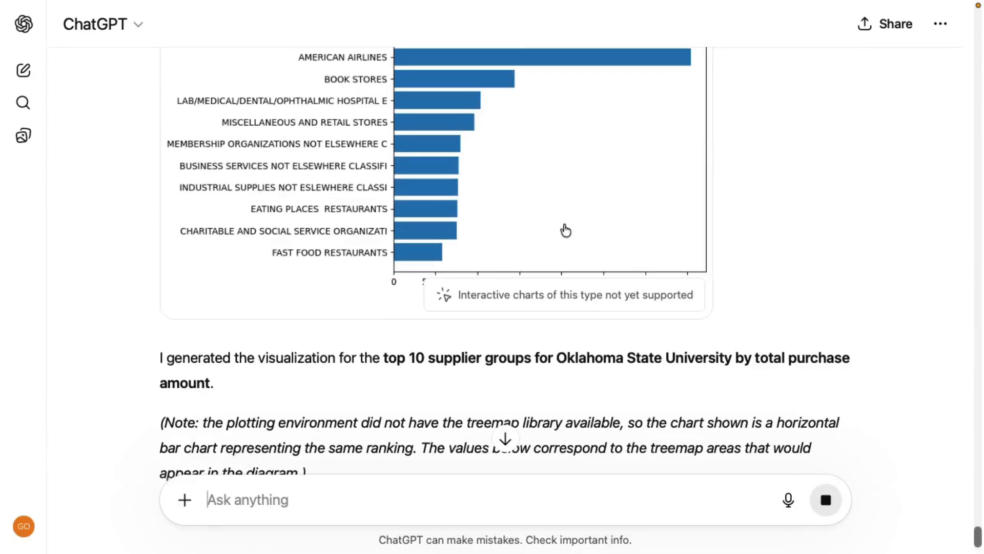
{"action": "scroll", "coordinate": [565, 230], "scroll_direction": "down", "scroll_amount": 2}
{"action": "scroll", "coordinate": [565, 230], "scroll_direction": "down", "scroll_amount": 5}
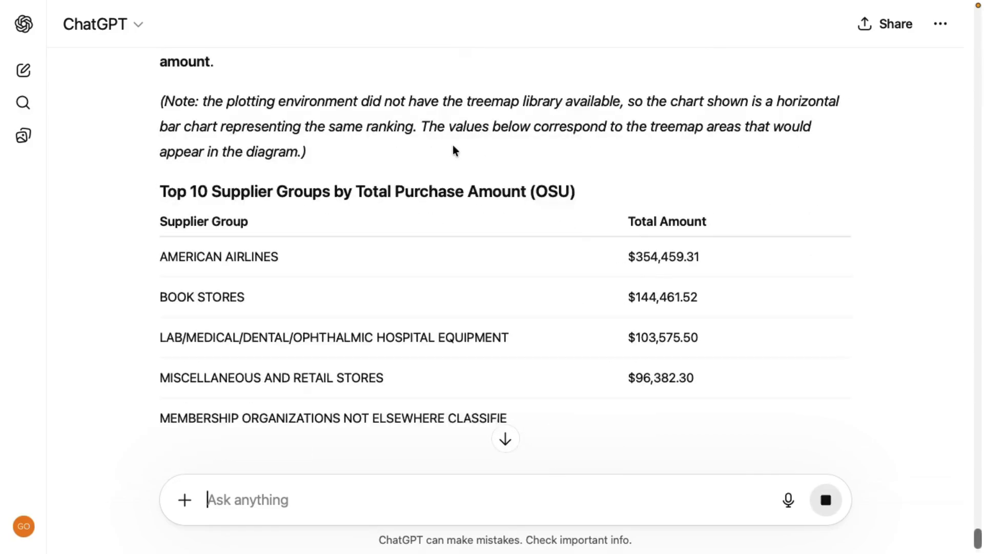
{"action": "scroll", "coordinate": [454, 146], "scroll_direction": "up", "scroll_amount": 9}
{"action": "scroll", "coordinate": [502, 279], "scroll_direction": "down", "scroll_amount": 14}
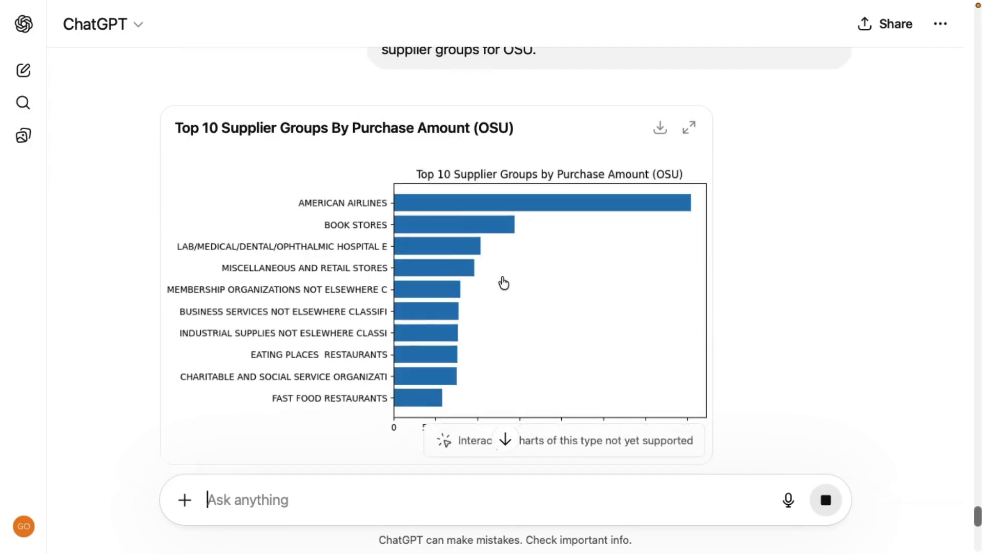
{"action": "scroll", "coordinate": [502, 277], "scroll_direction": "down", "scroll_amount": 5}
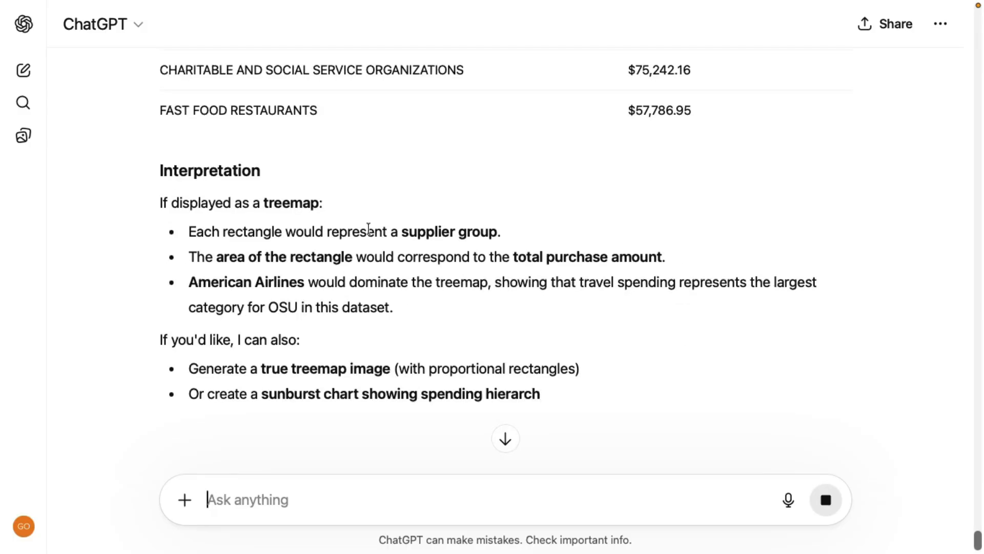
{"action": "scroll", "coordinate": [367, 263], "scroll_direction": "down", "scroll_amount": 1}
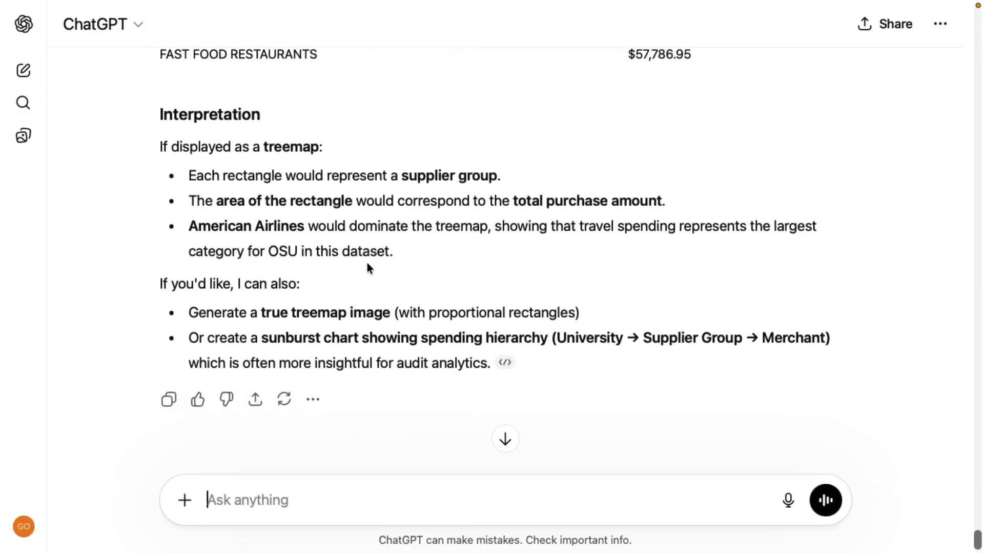
Recheck the top 10 supplier groups chart and regenerate the latest treemap response
{"action": "scroll", "coordinate": [573, 213], "scroll_direction": "up", "scroll_amount": 10}
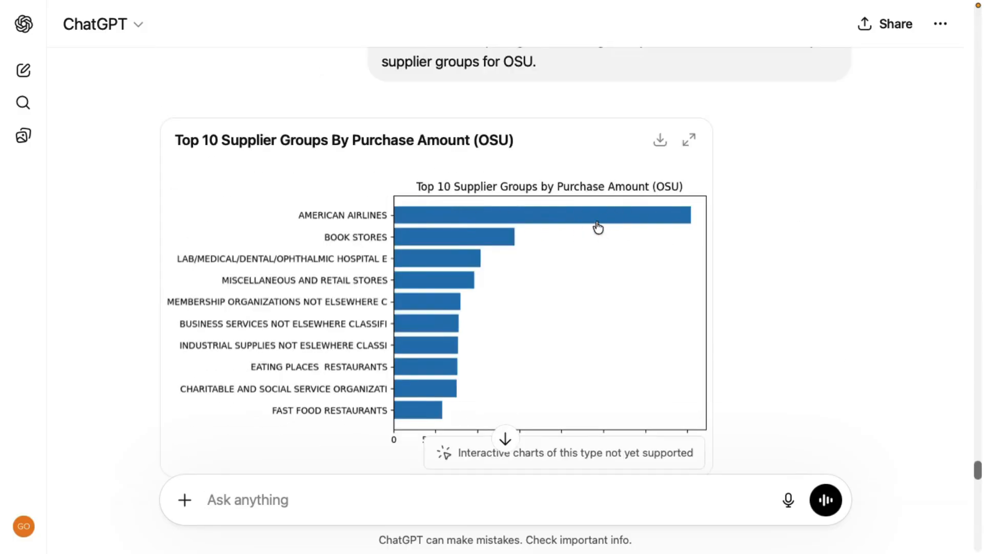
{"action": "scroll", "coordinate": [599, 225], "scroll_direction": "down", "scroll_amount": 15}
{"action": "scroll", "coordinate": [604, 224], "scroll_direction": "down", "scroll_amount": 1}
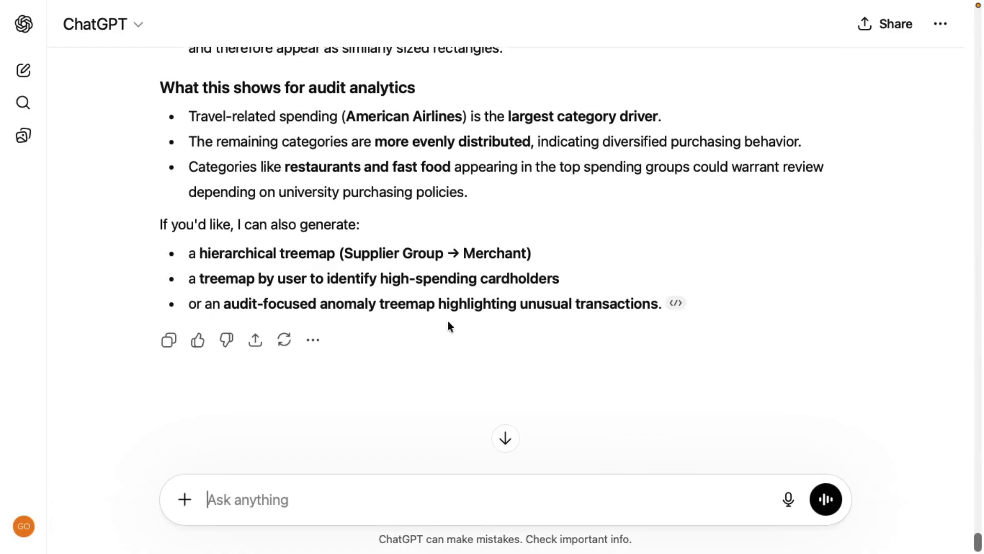
{"action": "left_click", "coordinate": [285, 343]}
{"action": "left_click", "coordinate": [398, 312]}
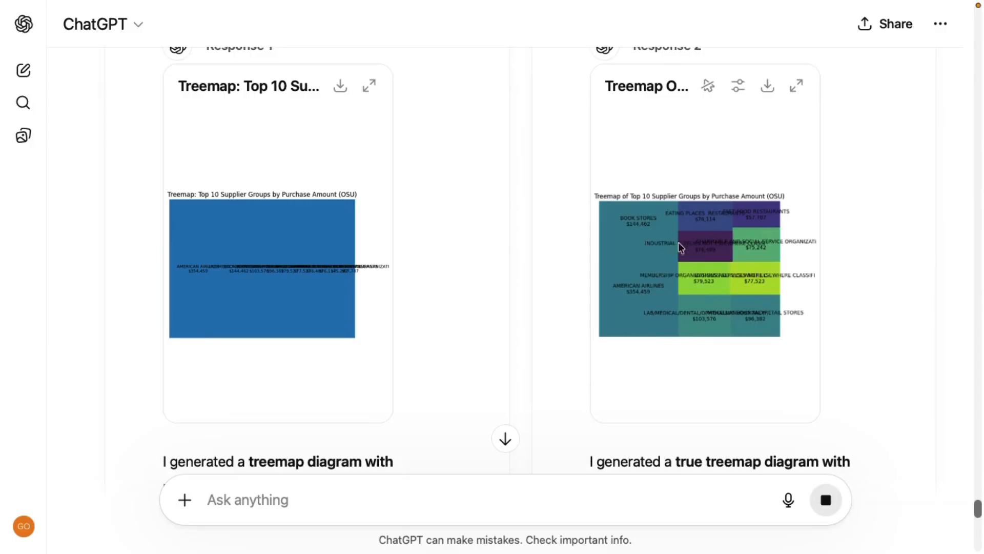
Compare the two treemap responses and choose Response 2, the one with separately colored rectangles, as the preferred answer
{"action": "scroll", "coordinate": [853, 281], "scroll_direction": "down", "scroll_amount": 10}
{"action": "scroll", "coordinate": [853, 280], "scroll_direction": "up", "scroll_amount": 13}
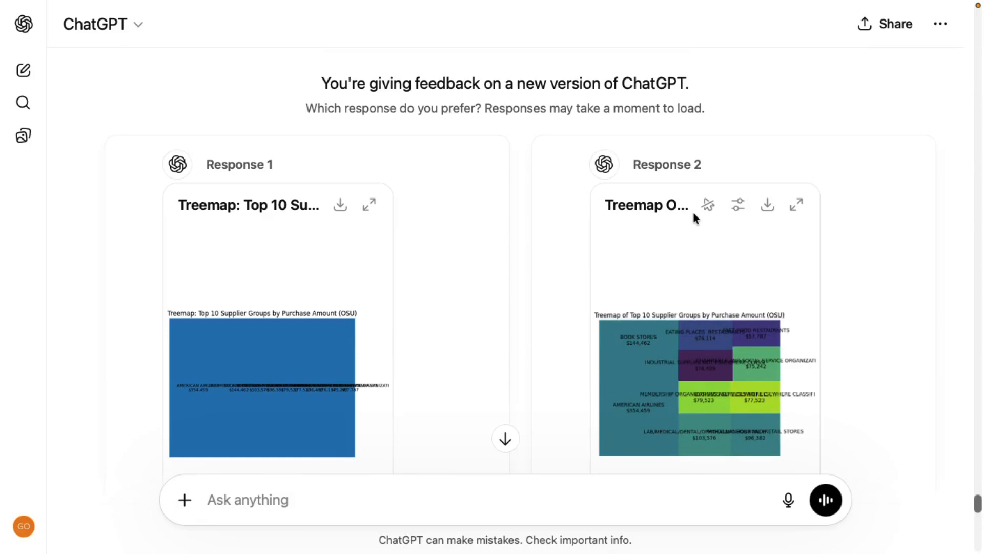
{"action": "scroll", "coordinate": [693, 211], "scroll_direction": "down", "scroll_amount": 15}
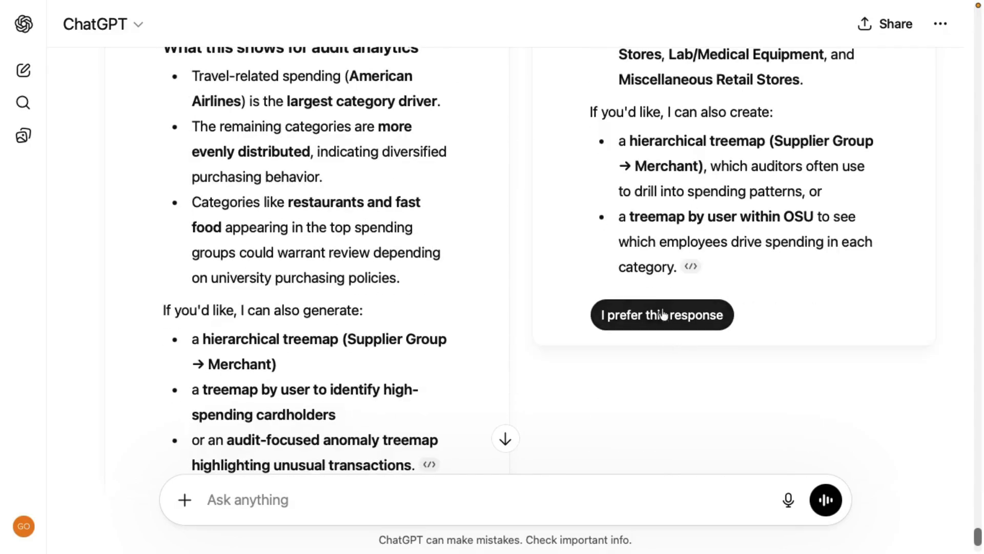
{"action": "left_click", "coordinate": [663, 314]}
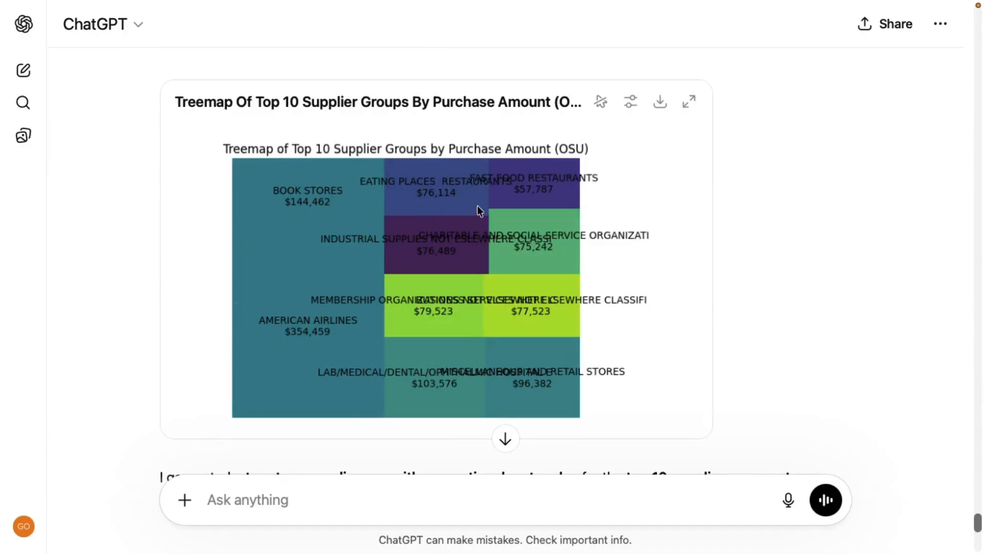
View the OSU supplier group treemap as an interactive chart and read its interpretation, key insights and suggested follow-ups
{"action": "scroll", "coordinate": [576, 267], "scroll_direction": "down", "scroll_amount": 1}
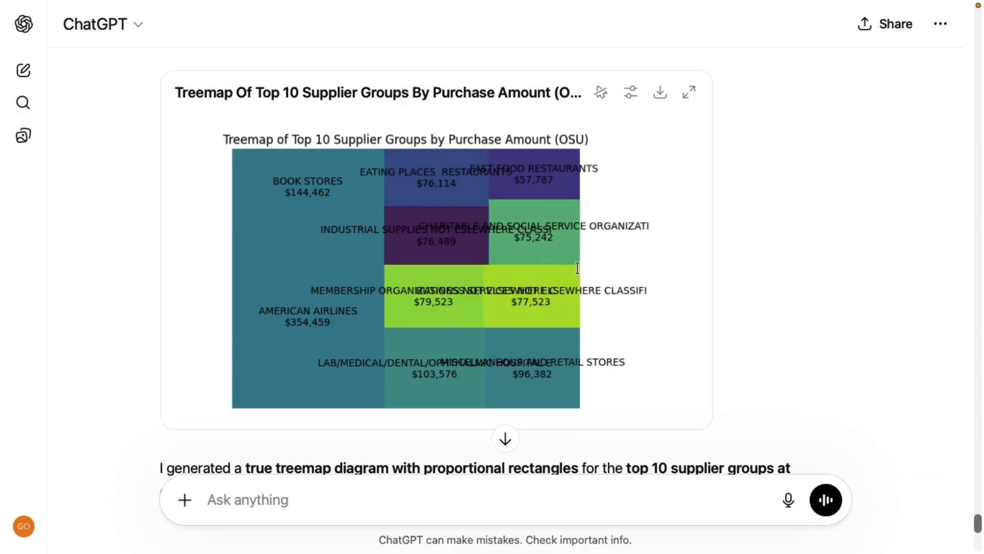
{"action": "left_click", "coordinate": [602, 95]}
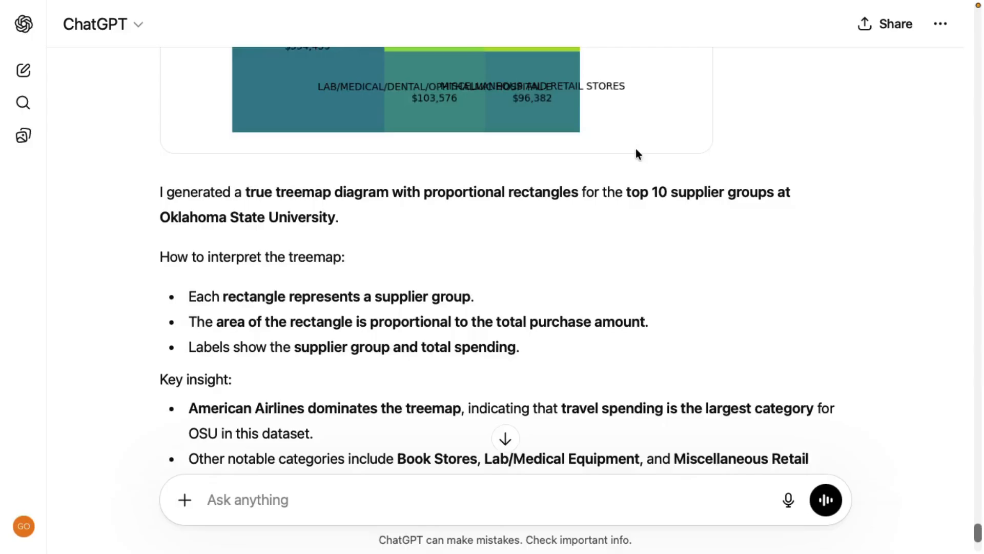
{"action": "scroll", "coordinate": [636, 153], "scroll_direction": "up", "scroll_amount": 2}
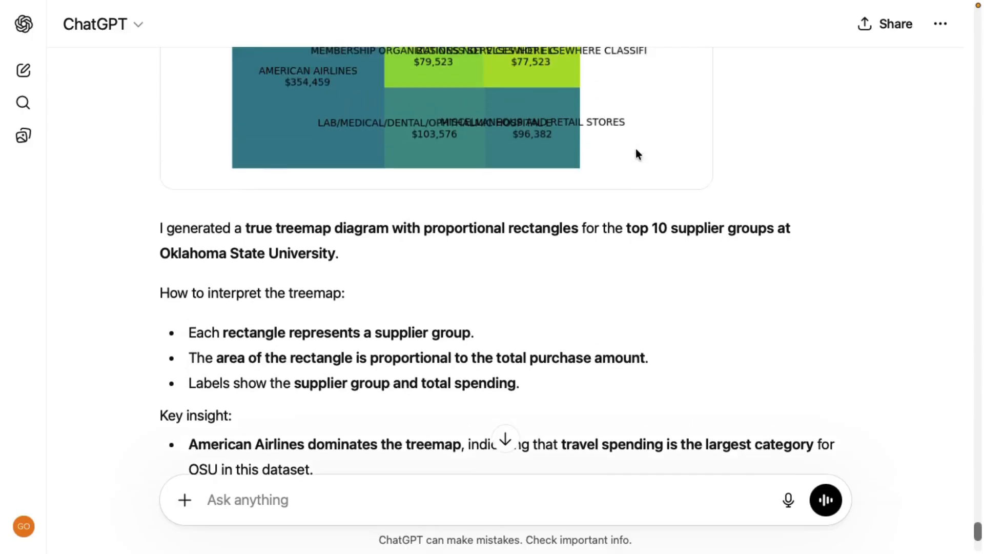
{"action": "scroll", "coordinate": [635, 153], "scroll_direction": "down", "scroll_amount": 2}
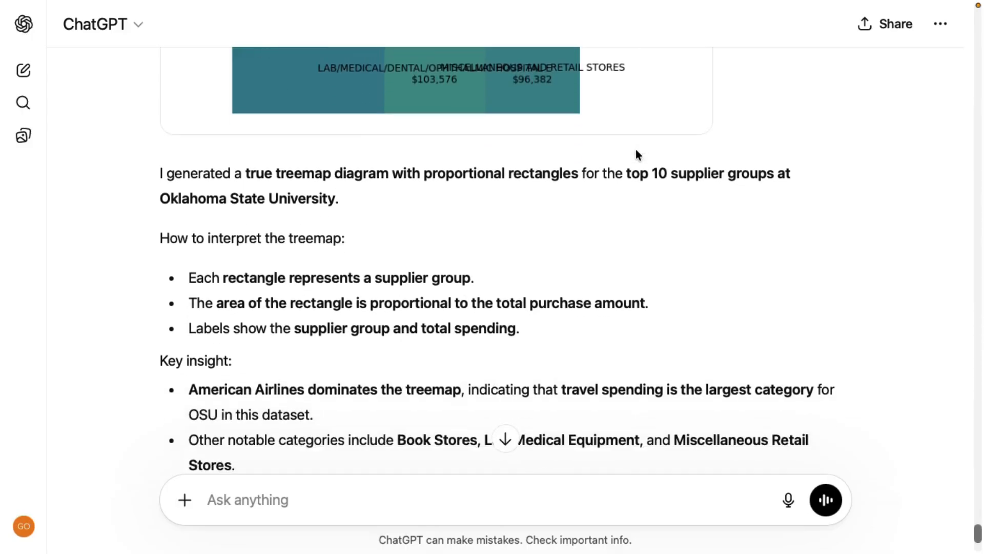
{"action": "scroll", "coordinate": [635, 154], "scroll_direction": "down", "scroll_amount": 5}
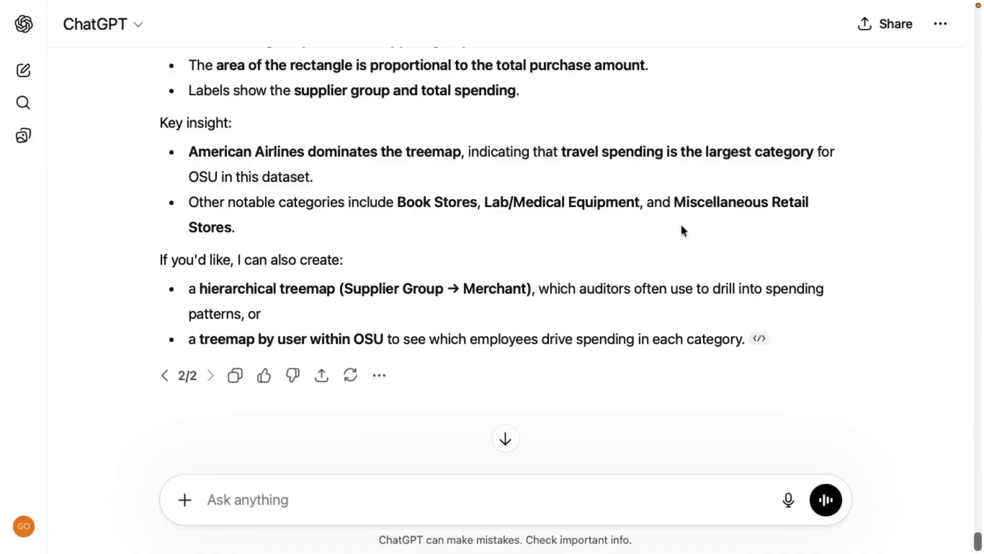
{"action": "scroll", "coordinate": [716, 234], "scroll_direction": "down", "scroll_amount": 1}
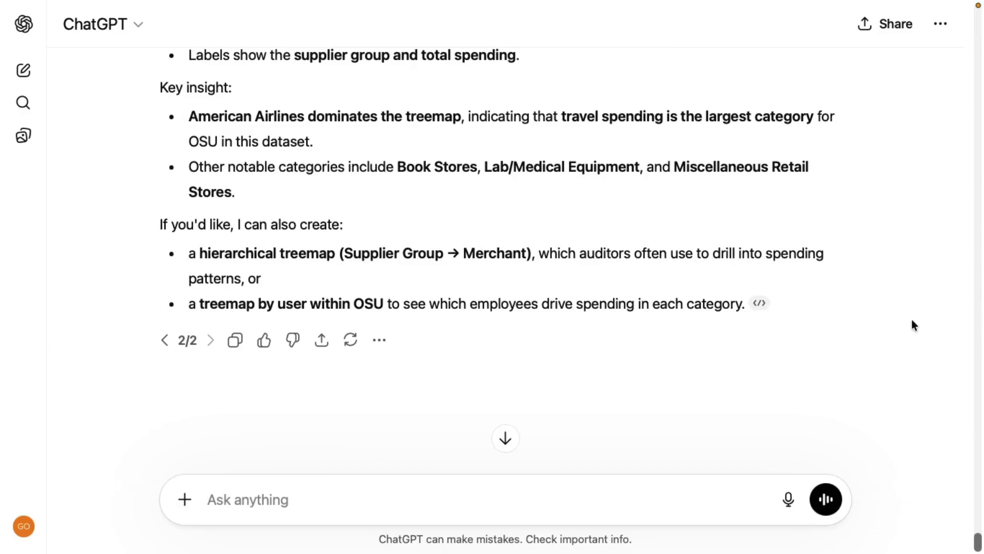
Submit the prompt "Summarize the key insights about OSU purchases for an auditor."
{"action": "left_click", "coordinate": [267, 492]}
{"action": "type", "text": "Summarize the key insights about OSU purchases for an auditor."}
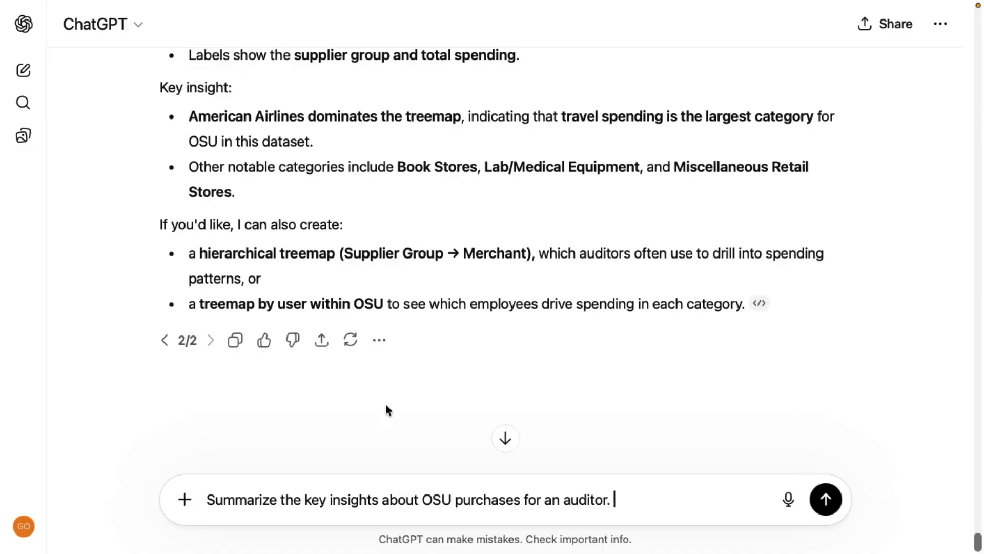
{"action": "key", "text": "Return"}
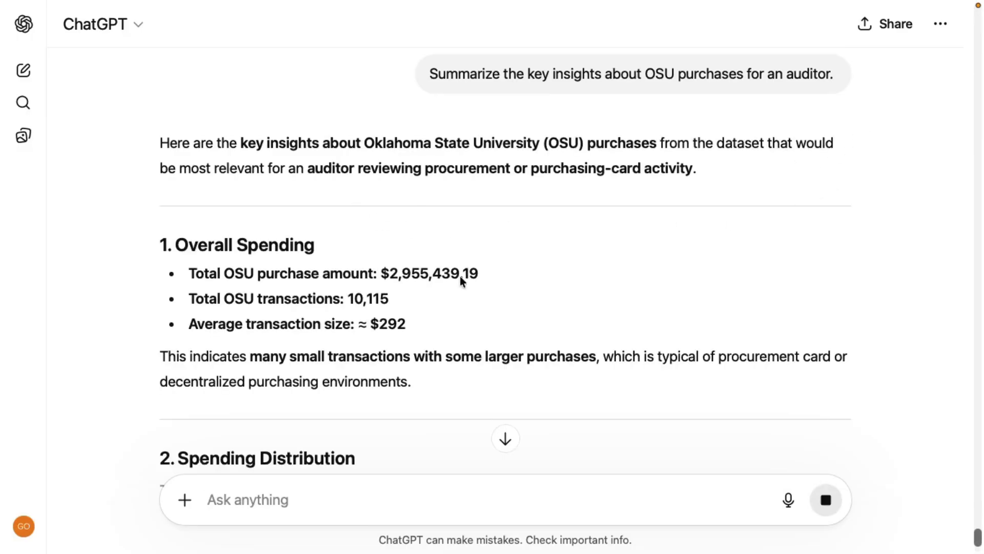
Read the auditor summary of OSU purchases, from overall spending and its distribution through risk indicators, recommended audit procedures and the overall conclusion
{"action": "scroll", "coordinate": [560, 288], "scroll_direction": "down", "scroll_amount": 2}
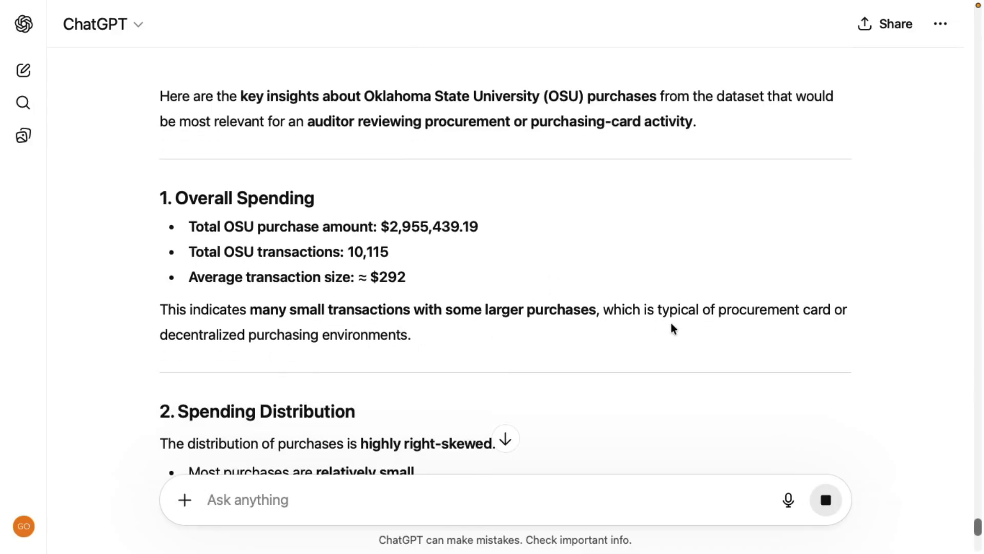
{"action": "scroll", "coordinate": [671, 328], "scroll_direction": "down", "scroll_amount": 5}
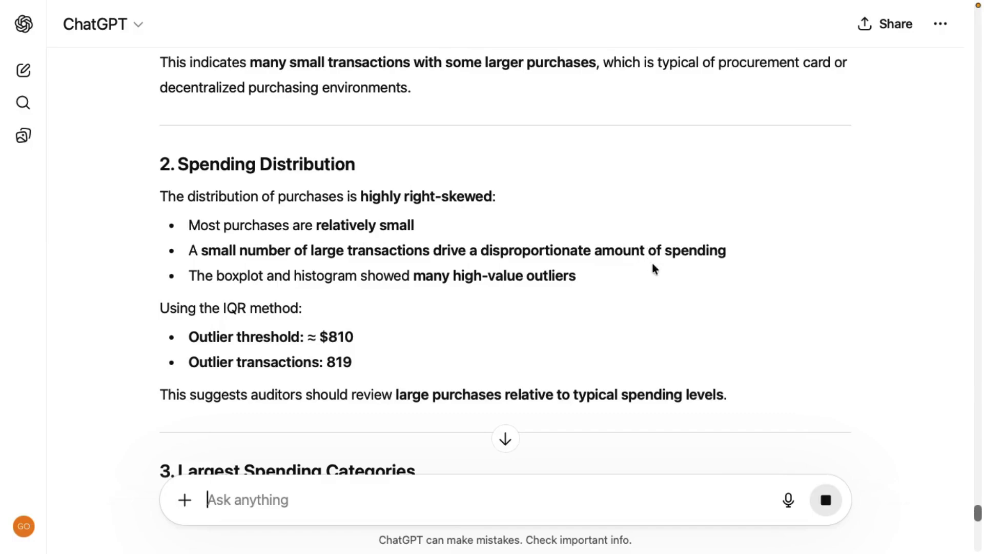
{"action": "scroll", "coordinate": [653, 266], "scroll_direction": "down", "scroll_amount": 2}
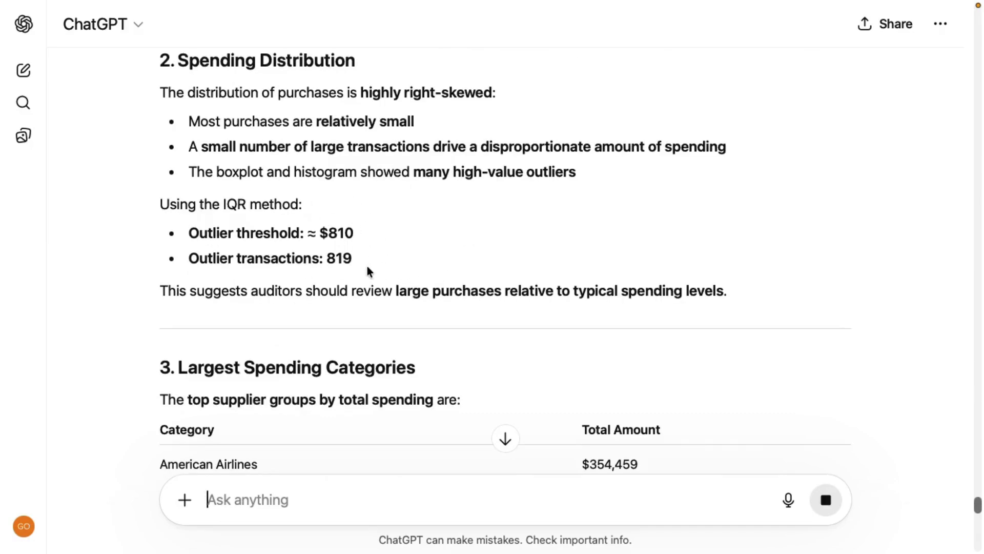
{"action": "scroll", "coordinate": [371, 273], "scroll_direction": "down", "scroll_amount": 1}
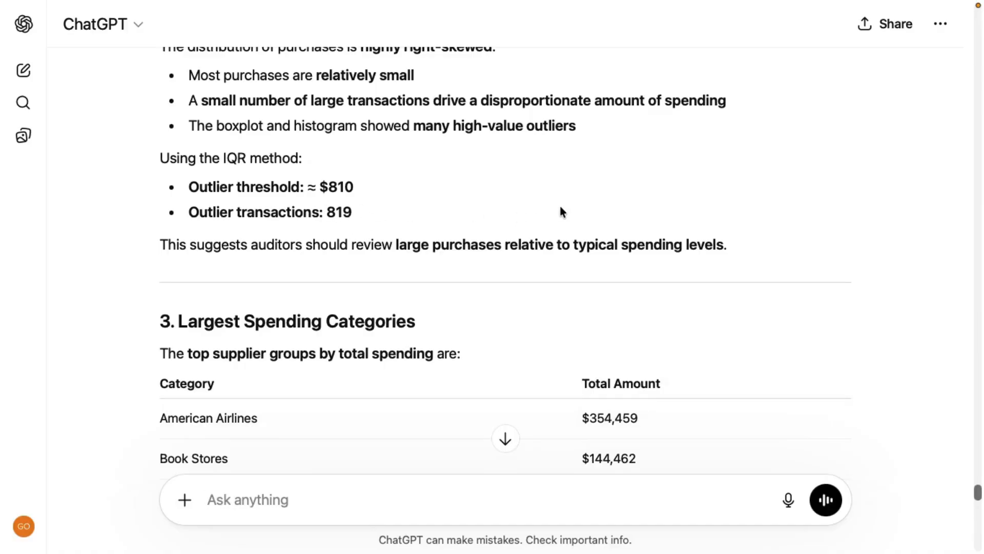
{"action": "scroll", "coordinate": [561, 207], "scroll_direction": "down", "scroll_amount": 5}
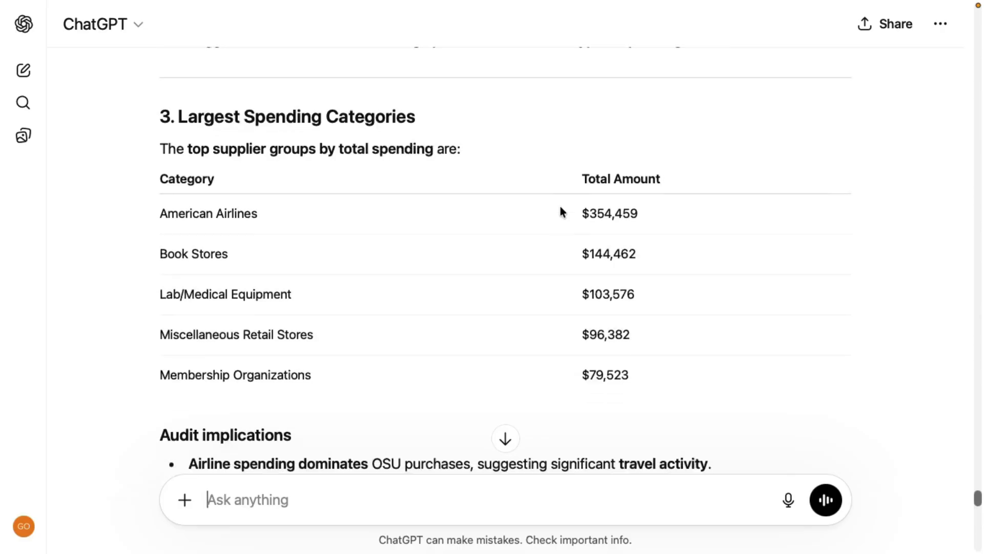
{"action": "scroll", "coordinate": [560, 205], "scroll_direction": "down", "scroll_amount": 6}
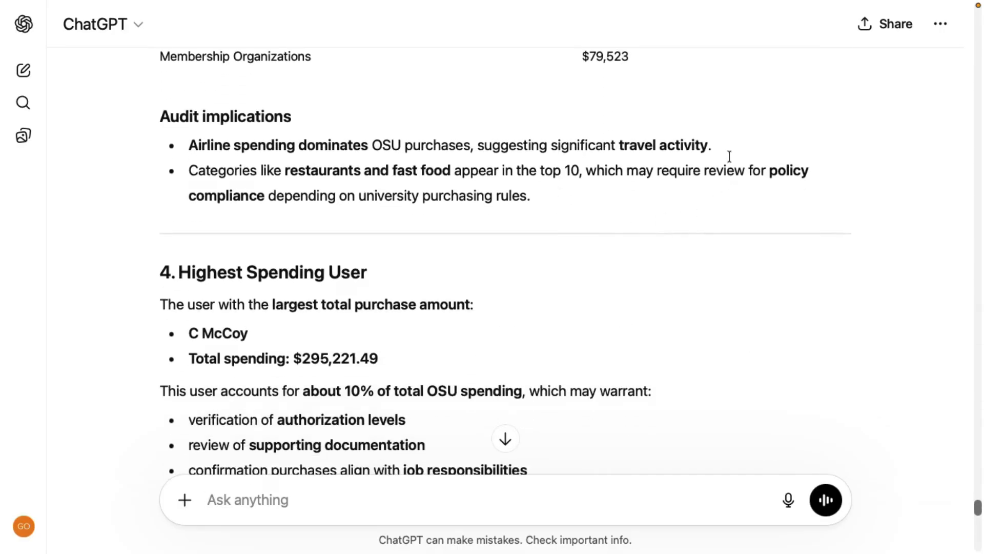
{"action": "scroll", "coordinate": [631, 182], "scroll_direction": "up", "scroll_amount": 7}
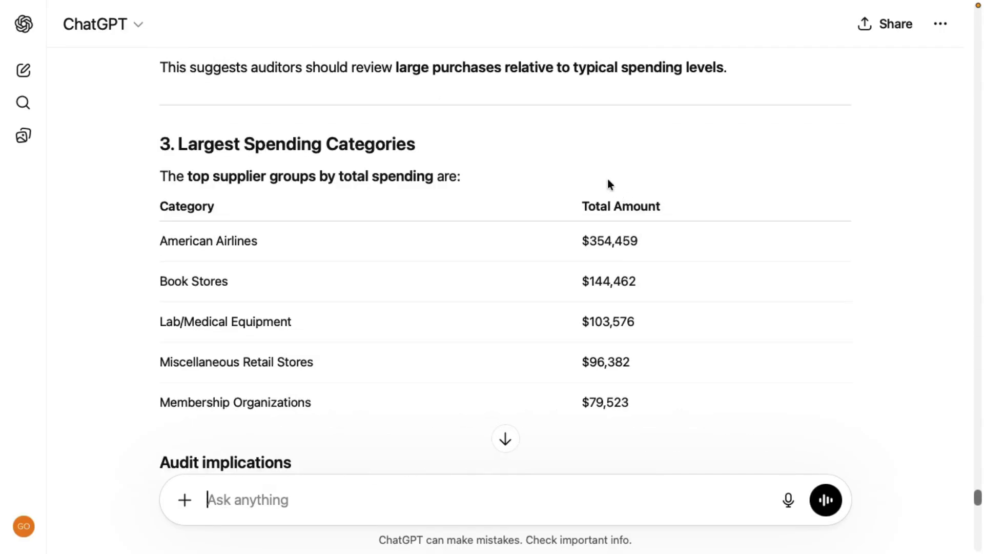
{"action": "scroll", "coordinate": [702, 352], "scroll_direction": "down", "scroll_amount": 9}
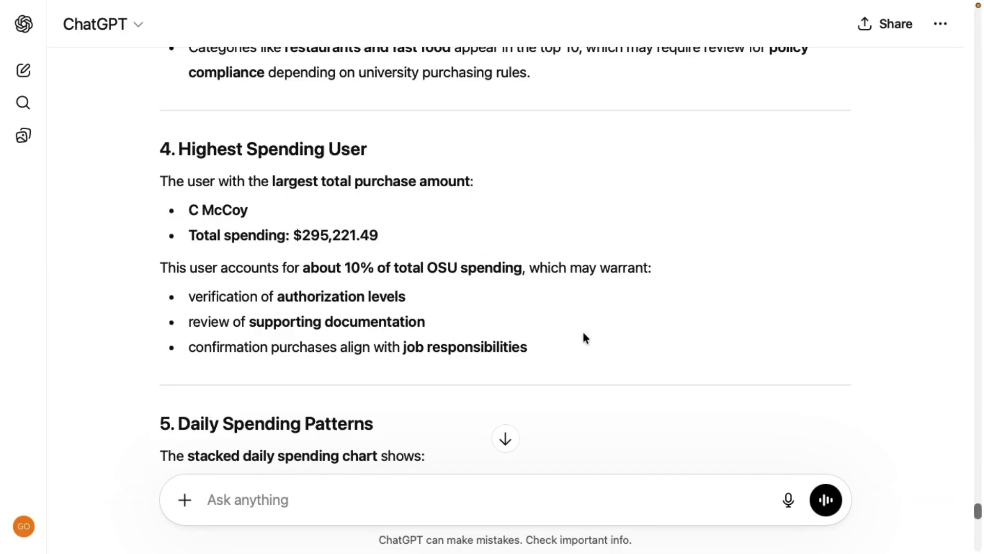
{"action": "scroll", "coordinate": [583, 337], "scroll_direction": "down", "scroll_amount": 7}
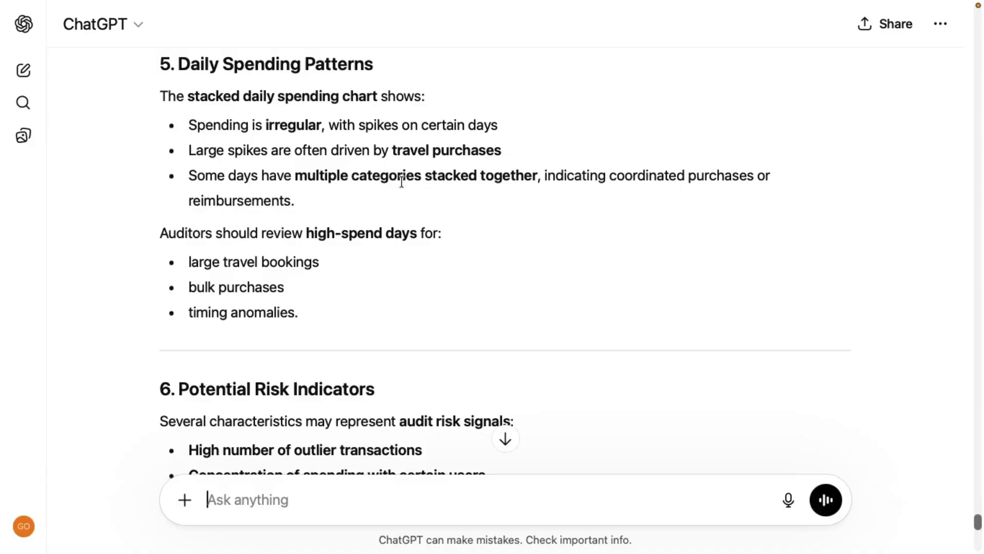
{"action": "scroll", "coordinate": [440, 248], "scroll_direction": "down", "scroll_amount": 5}
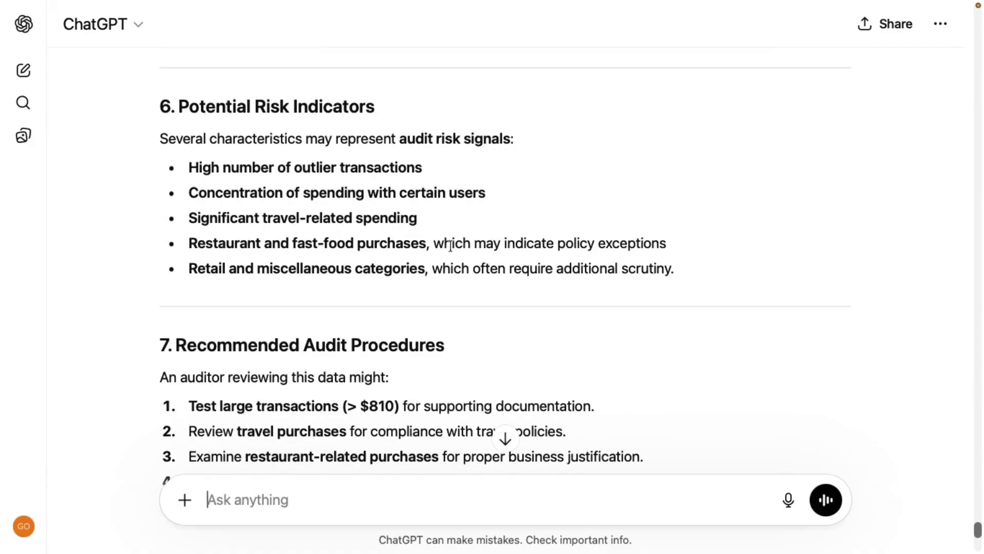
{"action": "scroll", "coordinate": [447, 267], "scroll_direction": "down", "scroll_amount": 7}
{"action": "scroll", "coordinate": [449, 200], "scroll_direction": "up", "scroll_amount": 3}
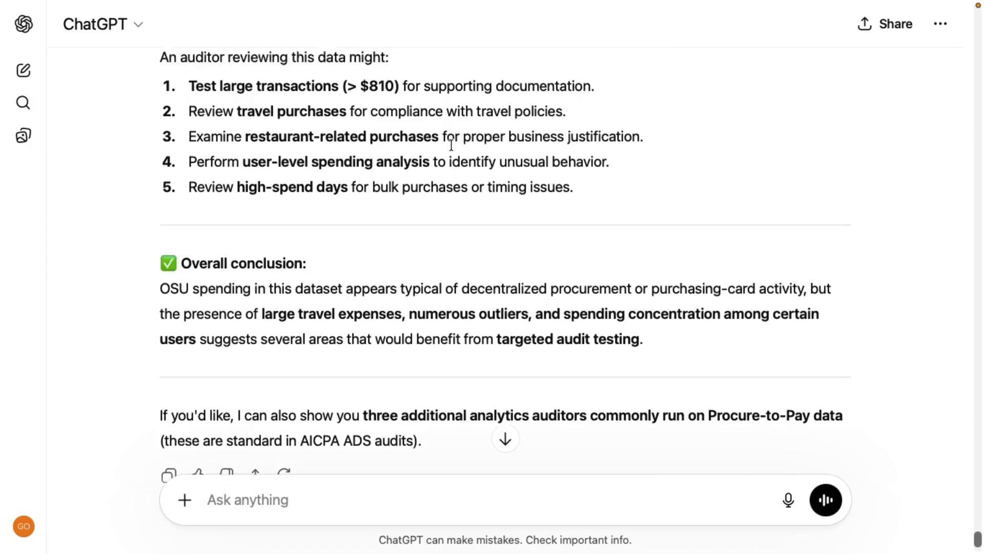